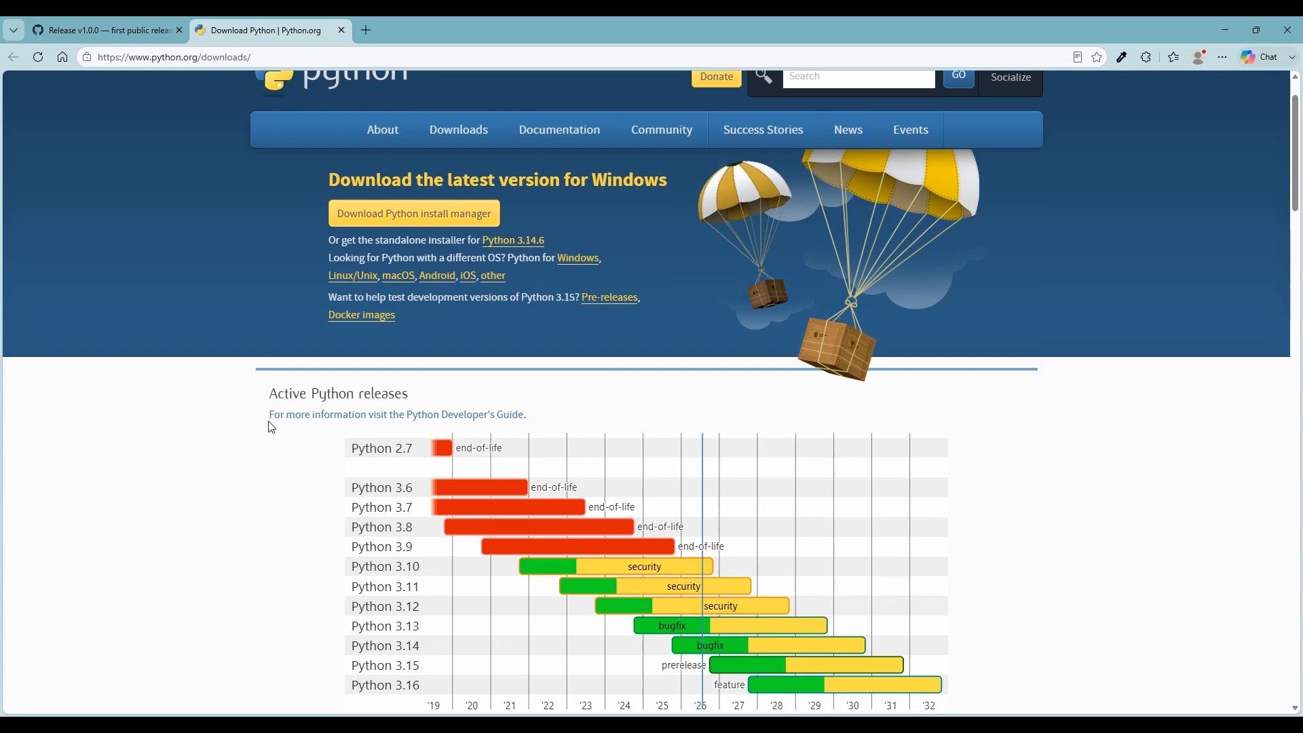
Open the v1.0.0 first public release of the overlay and extract the downloaded streamersonglist-album-art-overlay-1.0.0.zip.
{"action": "scroll", "coordinate": [272, 428], "scroll_direction": "down", "scroll_amount": 5}
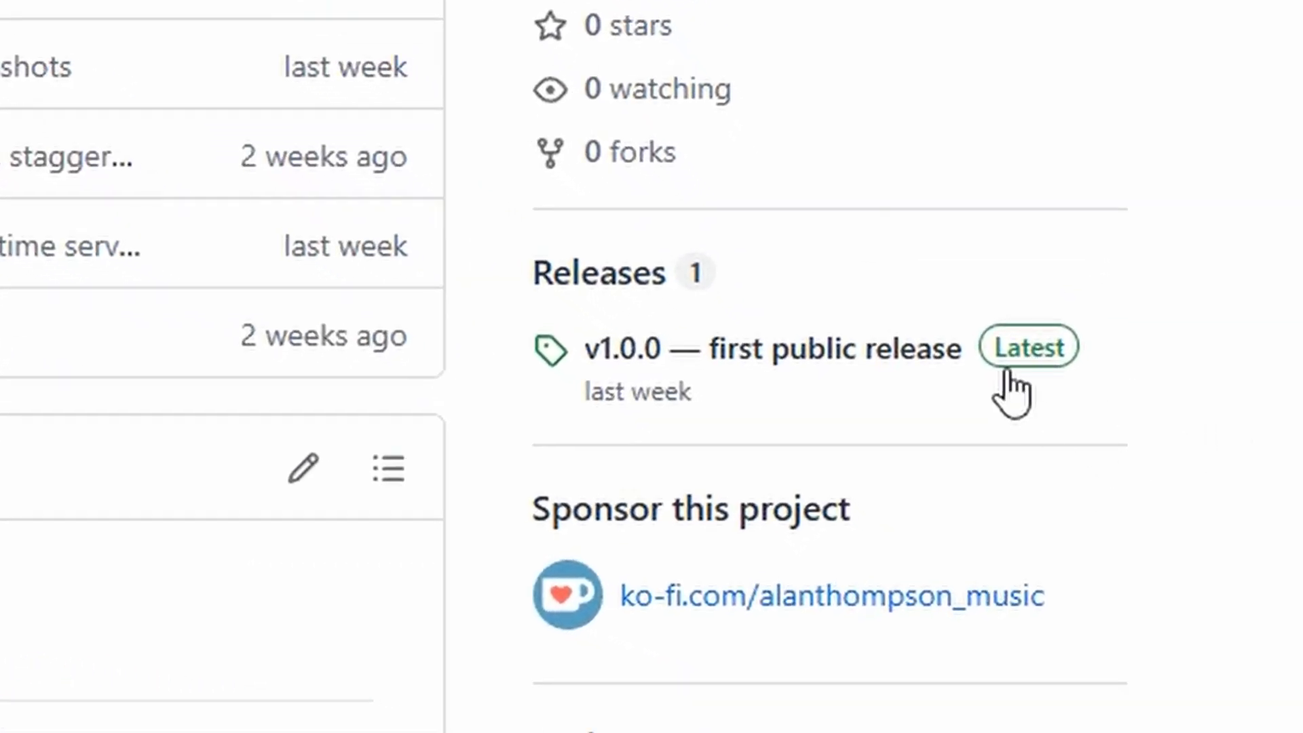
{"action": "left_click", "coordinate": [1033, 351]}
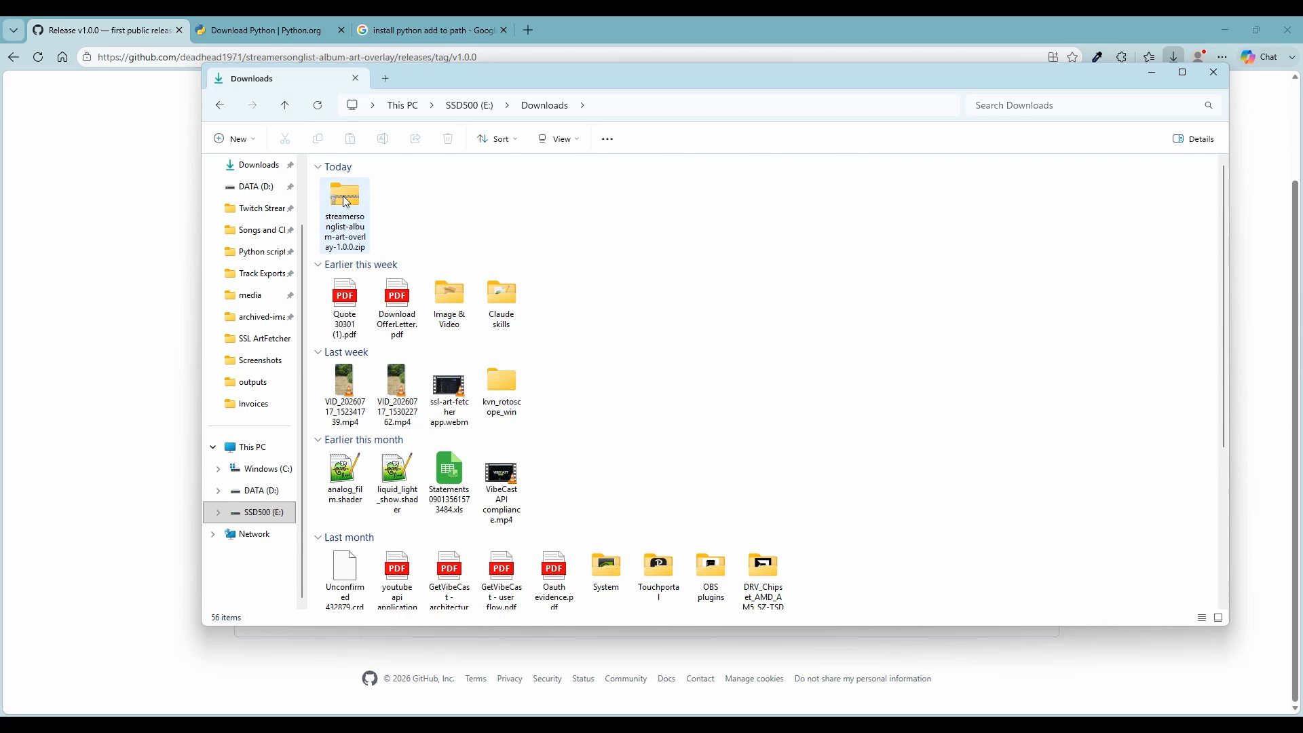
{"action": "right_click", "coordinate": [345, 200]}
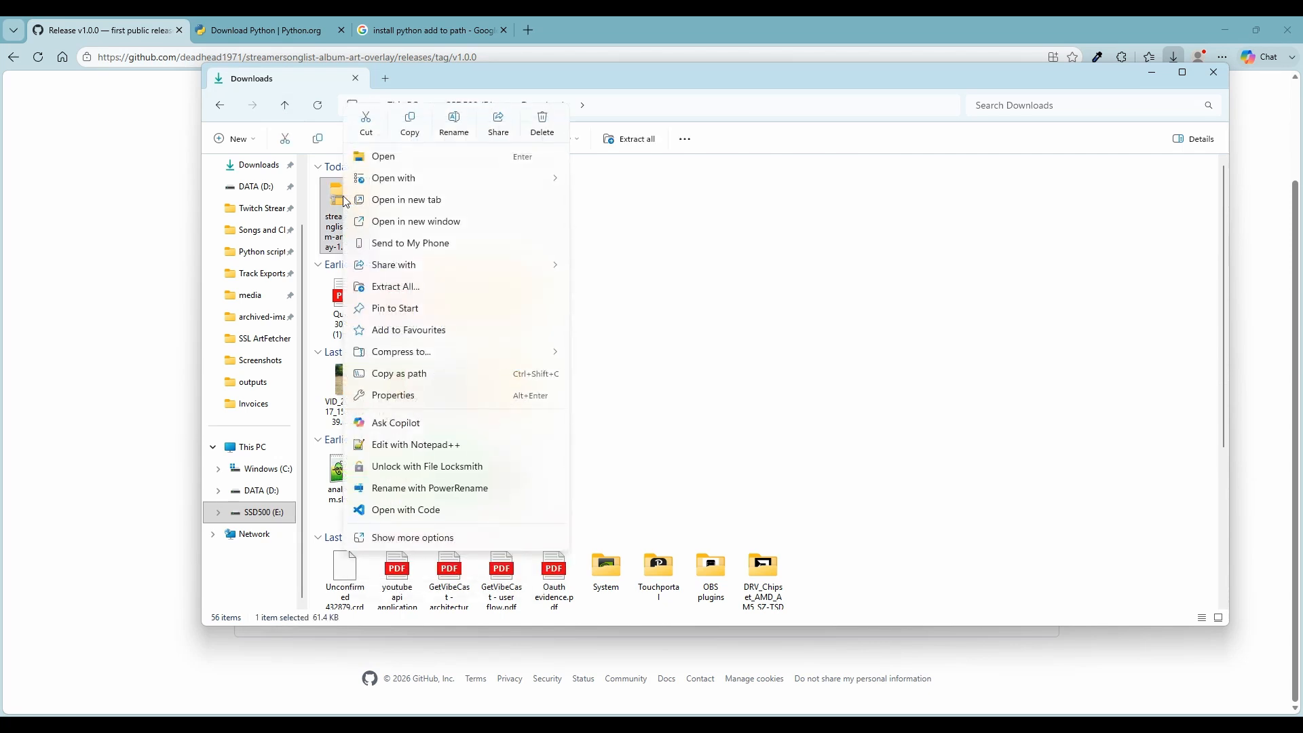
{"action": "left_click", "coordinate": [397, 286]}
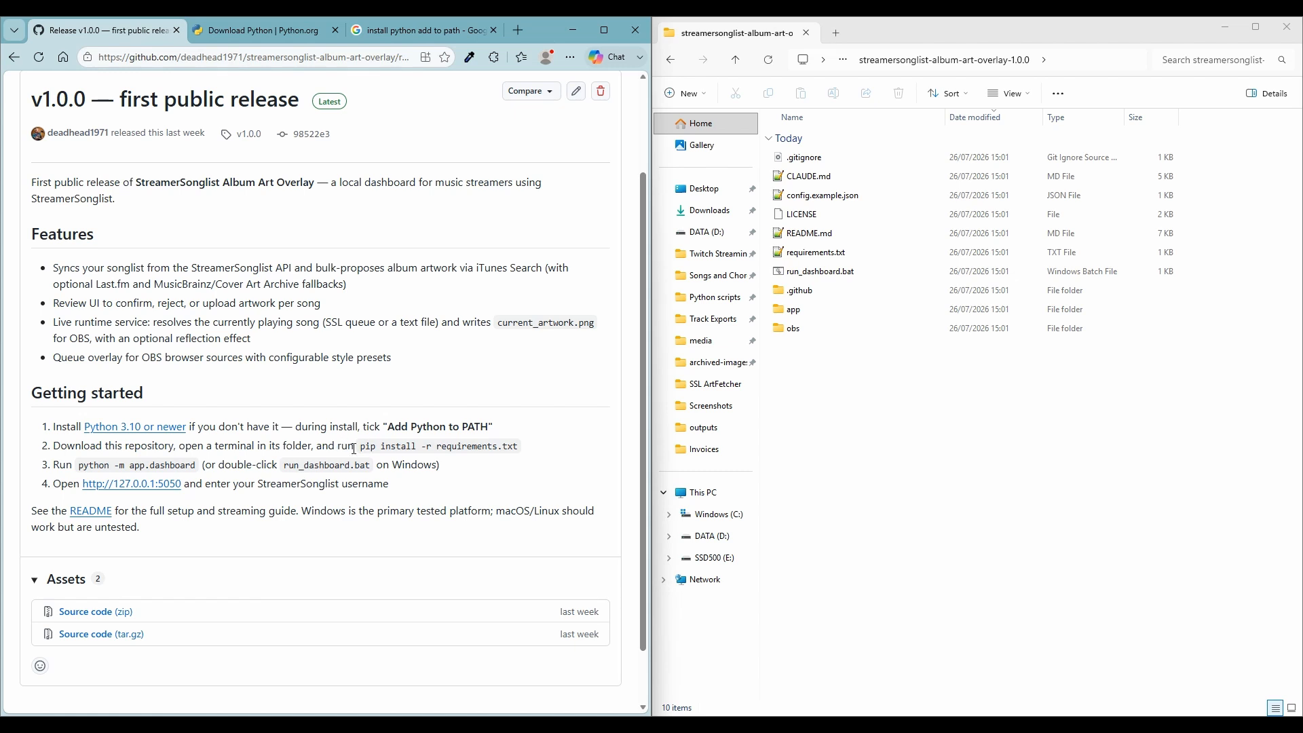
Open a terminal in the extracted folder, run "pip install -r requirements.txt" and check the installation output.
{"action": "left_click_drag", "start_coordinate": [362, 447], "coordinate": [526, 448]}
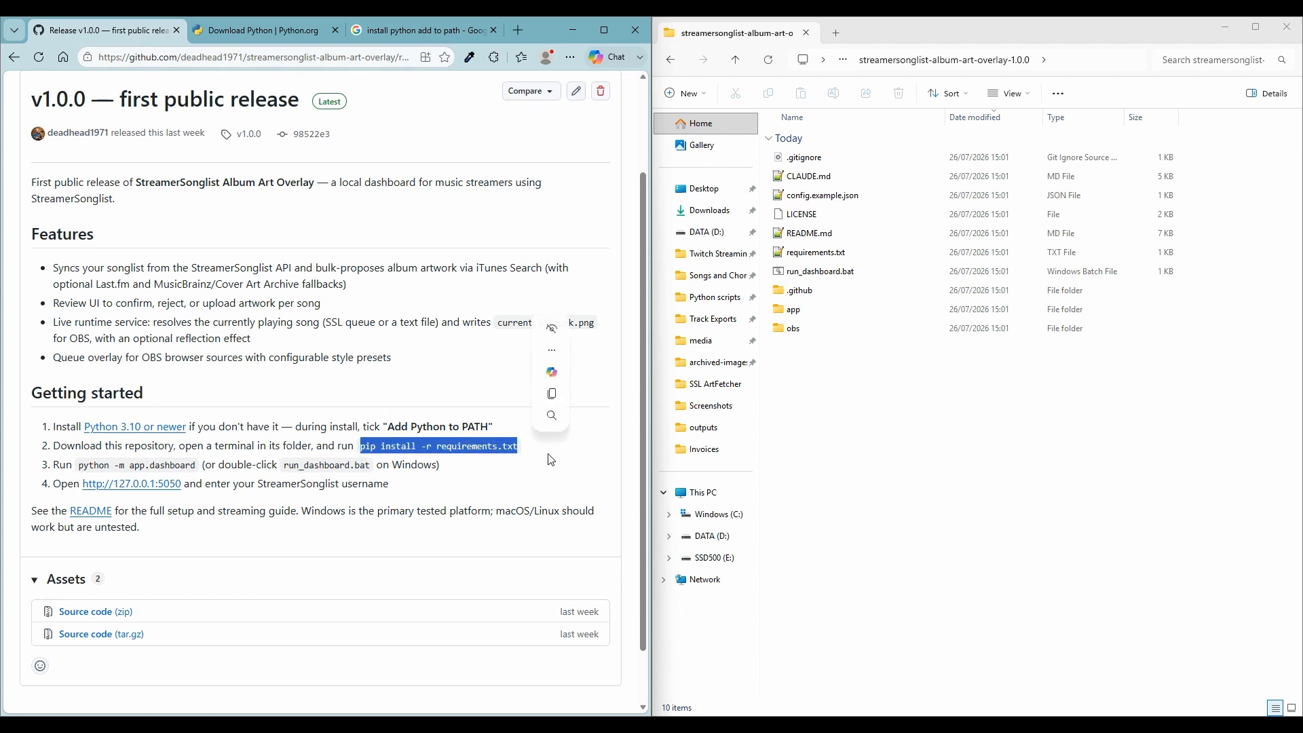
{"action": "left_click", "coordinate": [551, 461]}
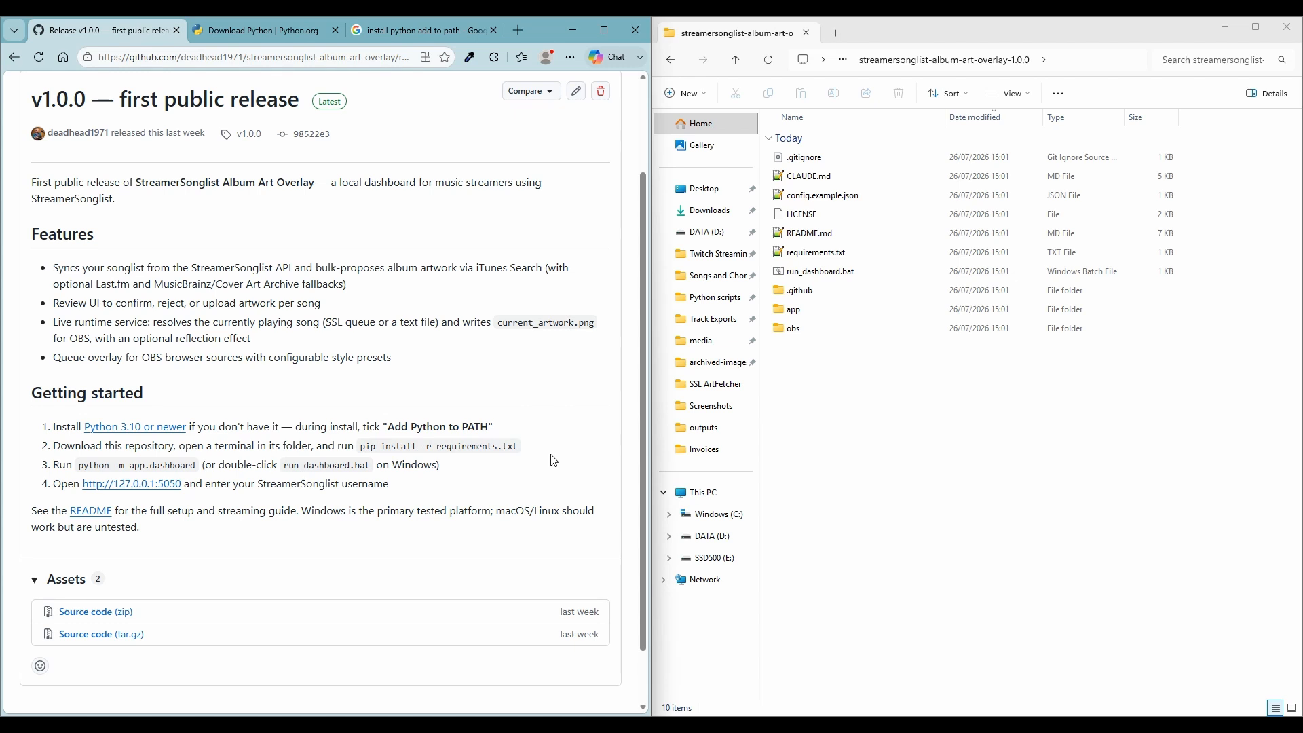
{"action": "right_click", "coordinate": [842, 386]}
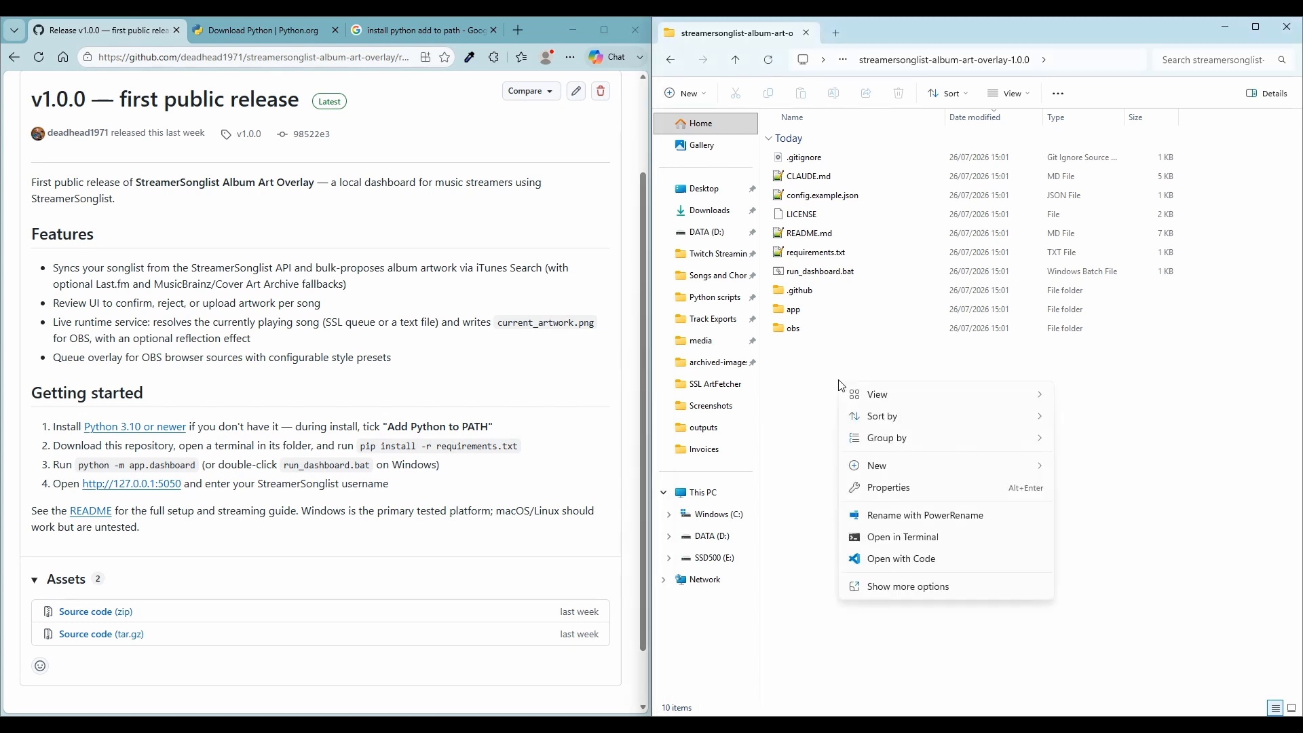
{"action": "left_click", "coordinate": [945, 542]}
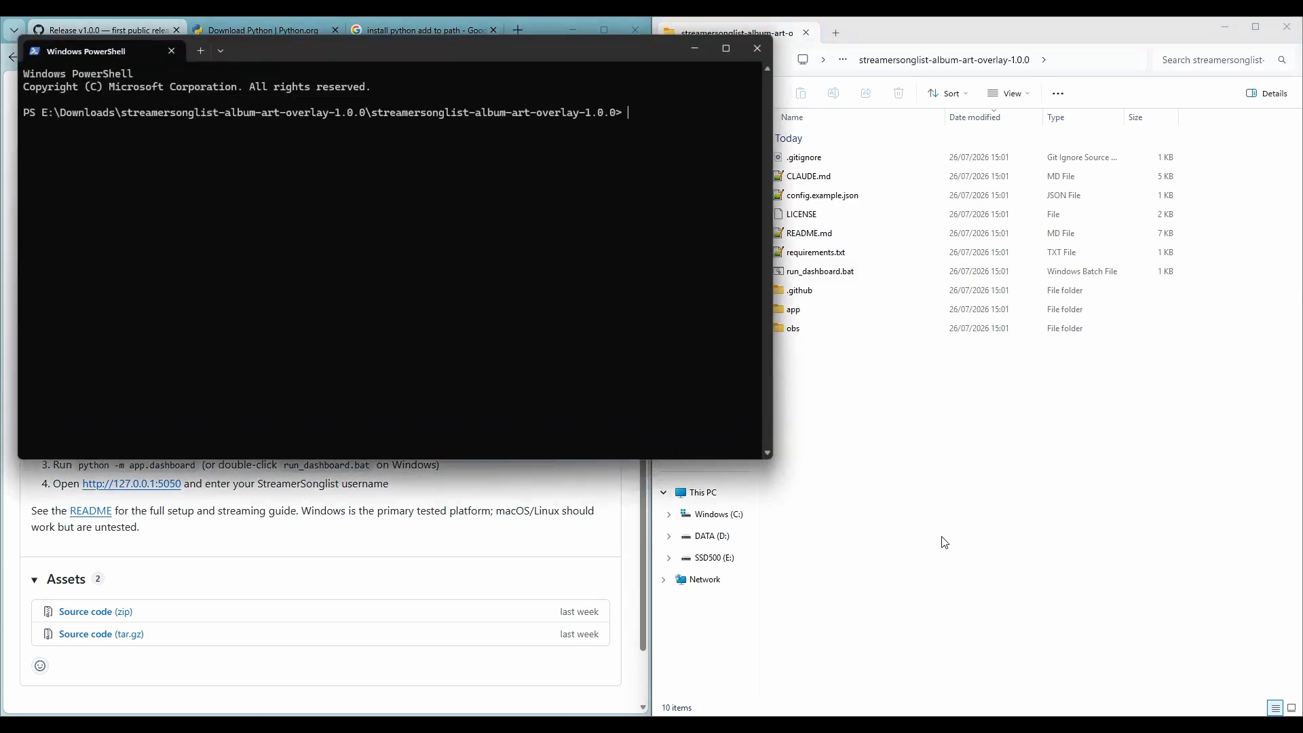
{"action": "type", "text": "pip install -r requirements.txt"}
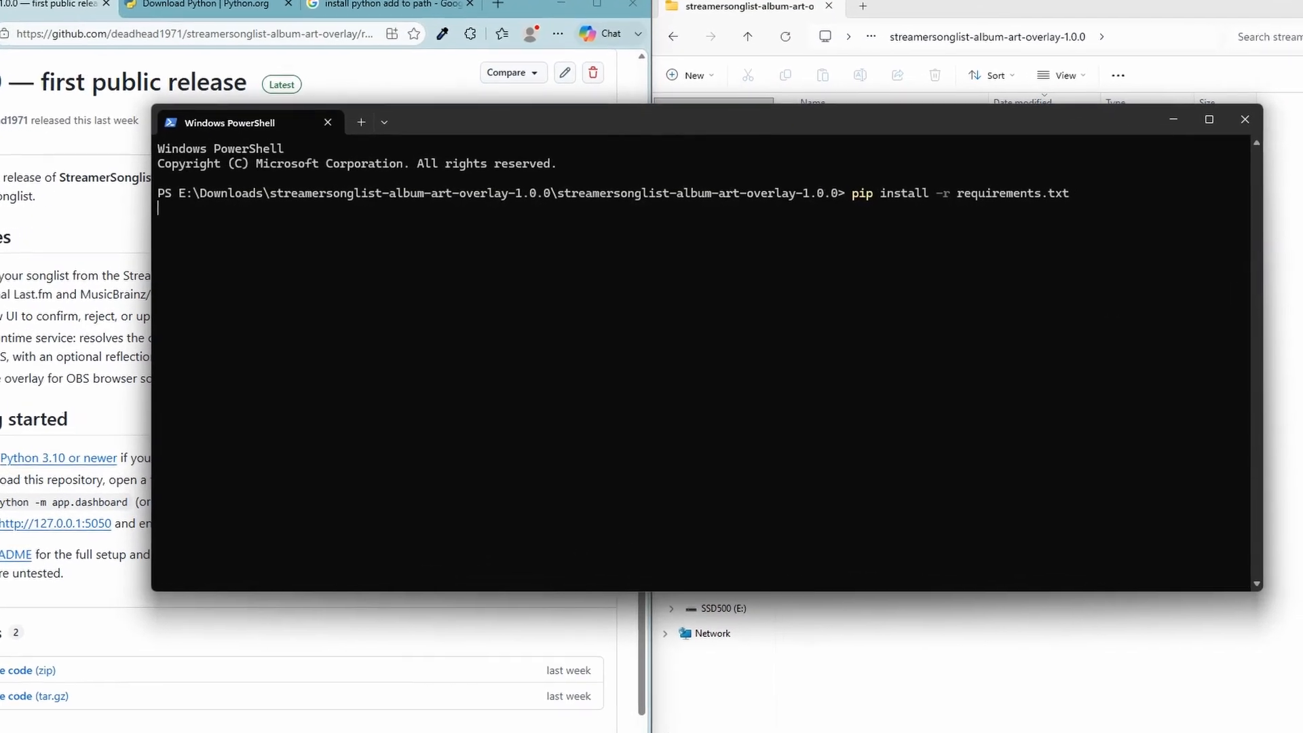
{"action": "key", "text": "Return"}
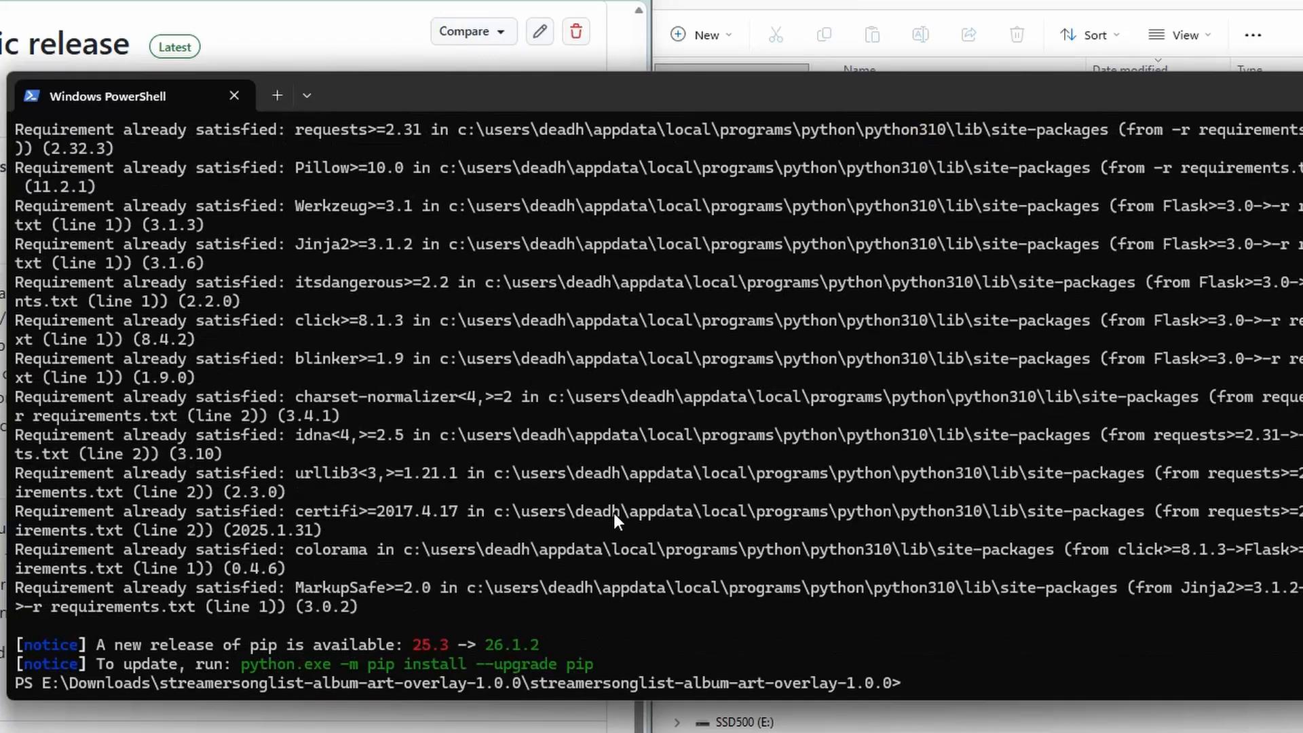
{"action": "scroll", "coordinate": [384, 353], "scroll_direction": "up", "scroll_amount": 2}
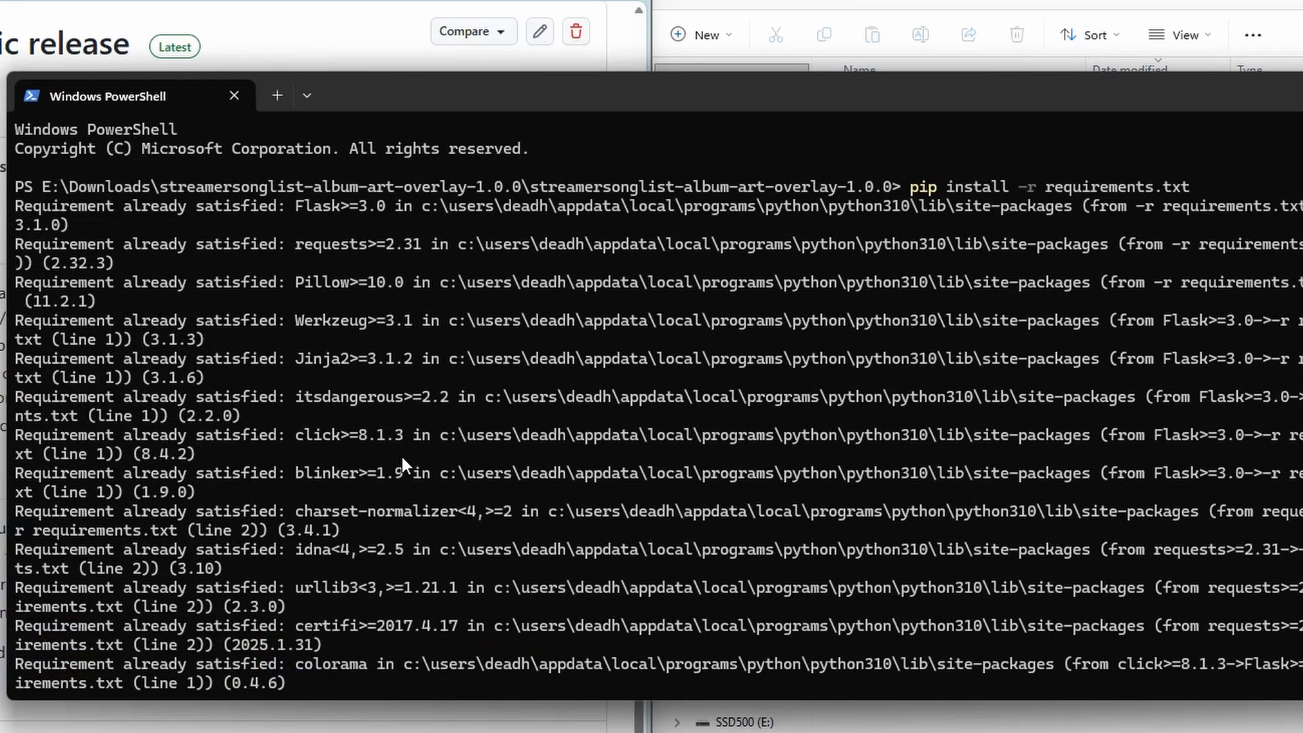
{"action": "scroll", "coordinate": [402, 458], "scroll_direction": "down", "scroll_amount": 2}
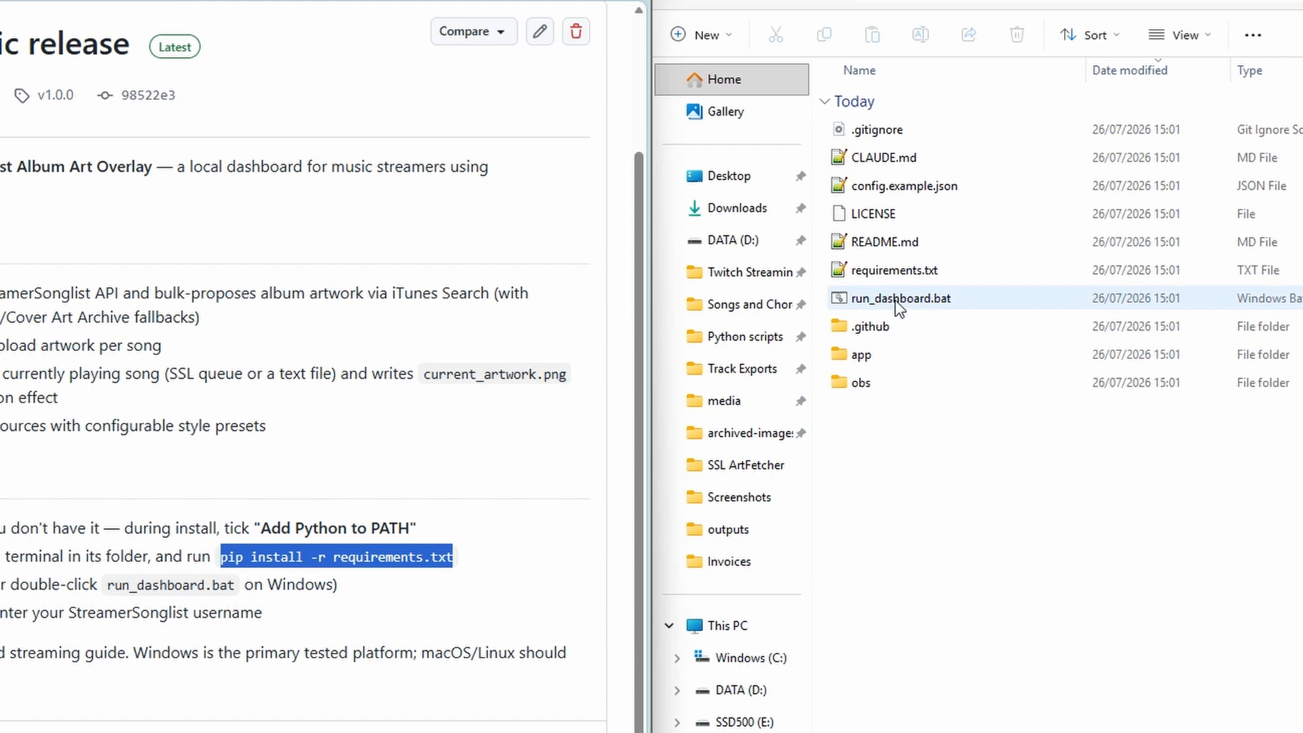
Launch run_dashboard.bat, allow it to run, and move its console window clear of the dashboard's Settings page.
{"action": "double_click", "coordinate": [894, 300]}
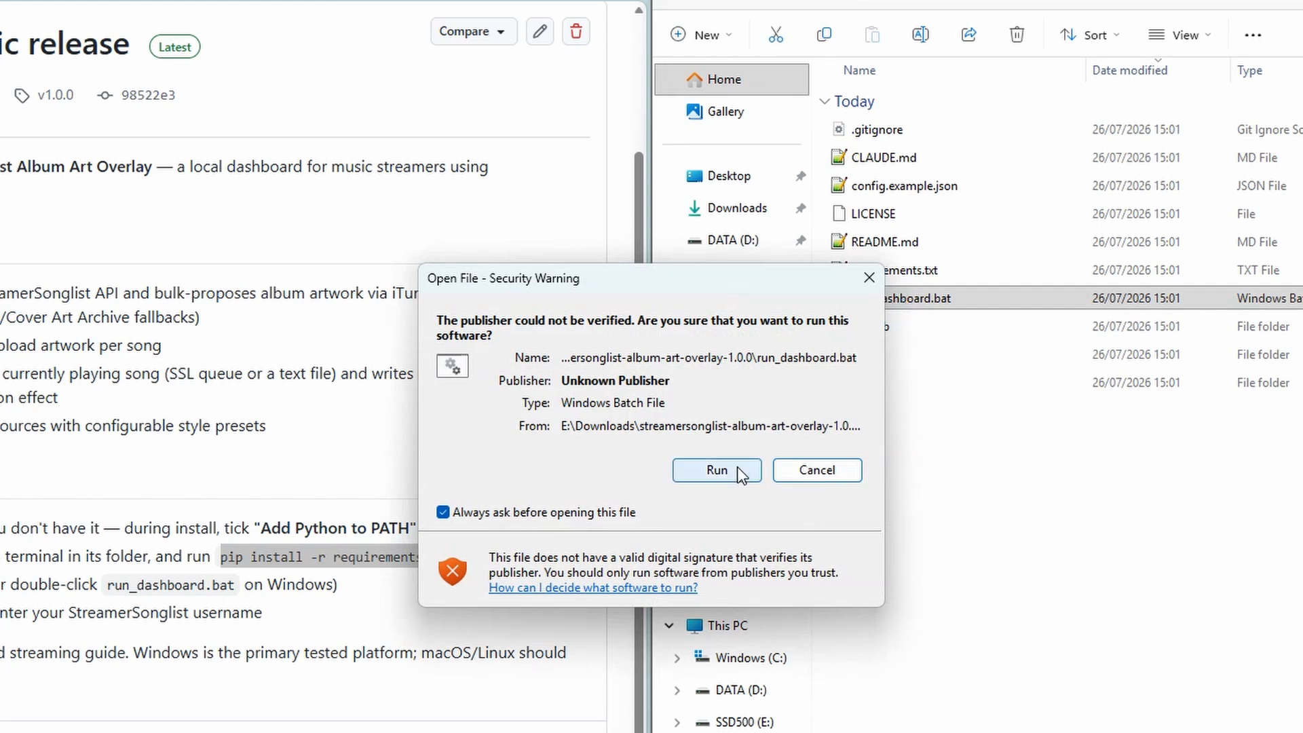
{"action": "left_click", "coordinate": [739, 473]}
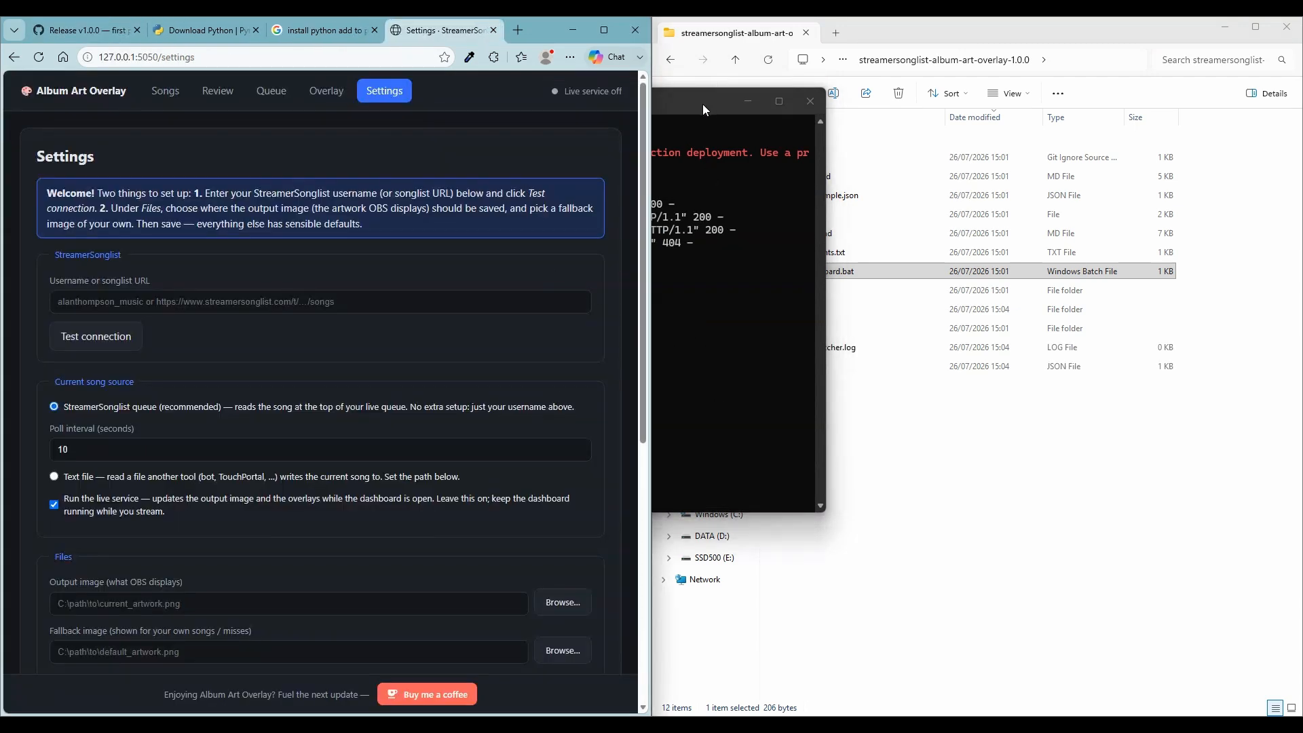
{"action": "left_click_drag", "start_coordinate": [703, 104], "coordinate": [1114, 161]}
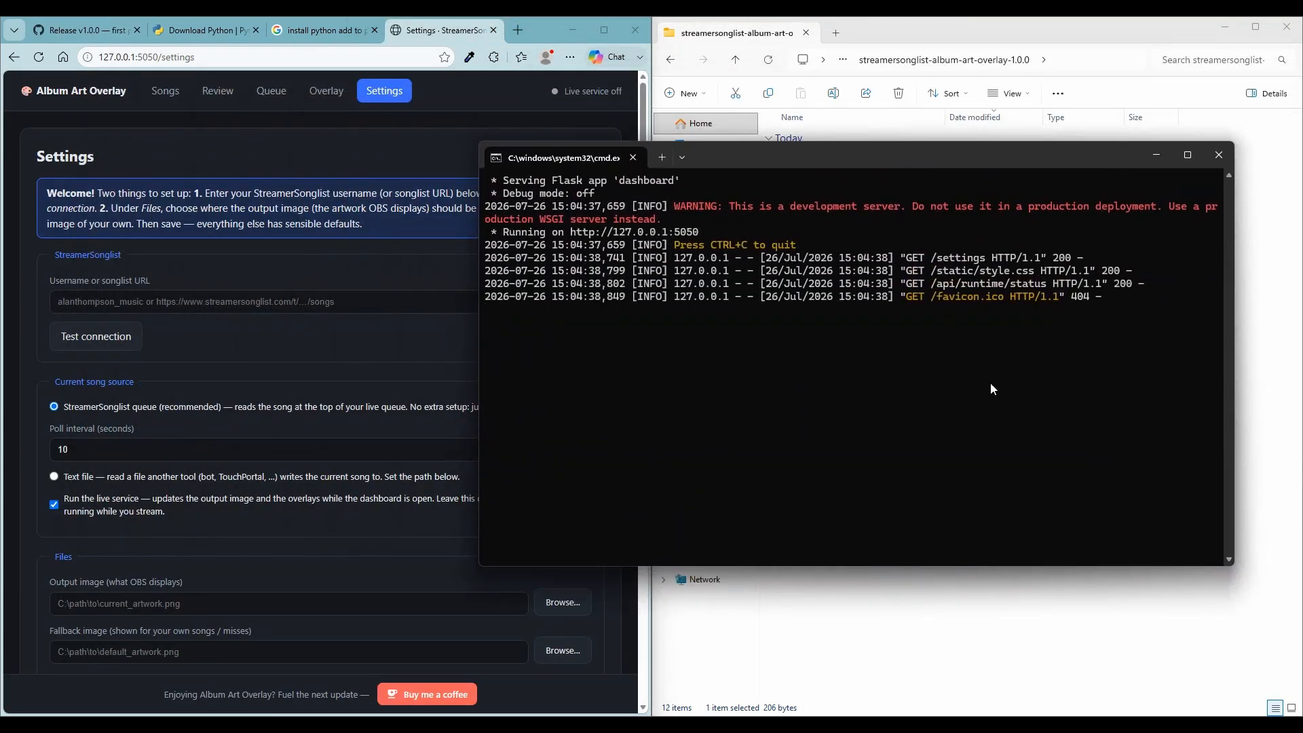
{"action": "left_click", "coordinate": [551, 30]}
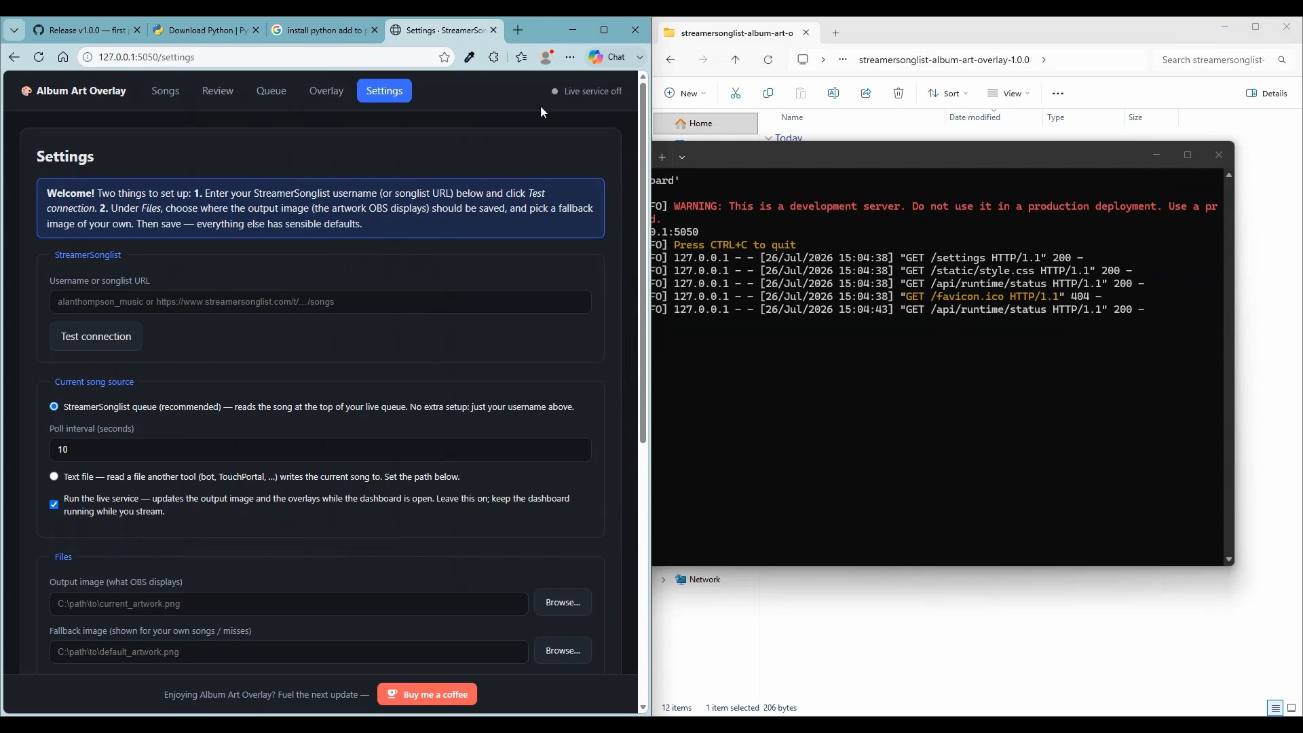
{"action": "left_click_drag", "start_coordinate": [645, 218], "coordinate": [629, 150]}
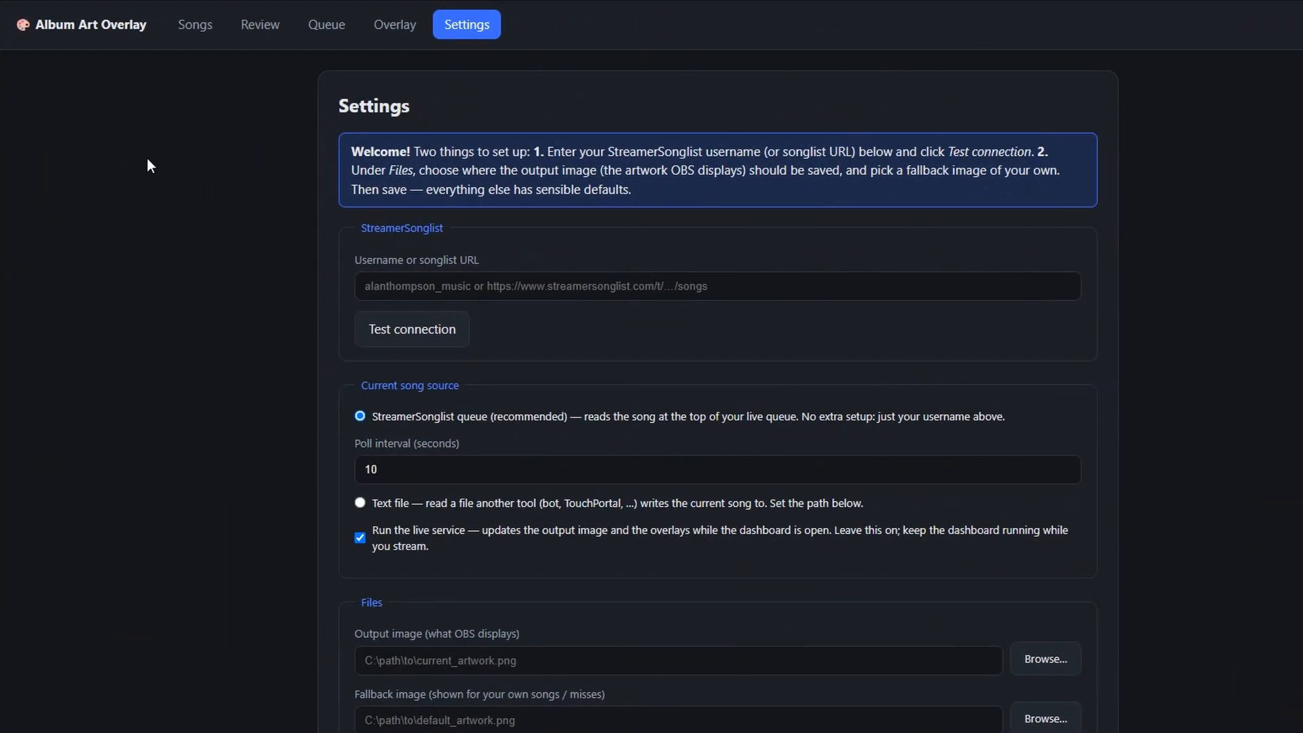
Enter the StreamerSonglist username in the dashboard settings and test the connection.
{"action": "scroll", "coordinate": [221, 487], "scroll_direction": "down", "scroll_amount": 5}
{"action": "scroll", "coordinate": [222, 487], "scroll_direction": "up", "scroll_amount": 5}
{"action": "left_click", "coordinate": [356, 283]}
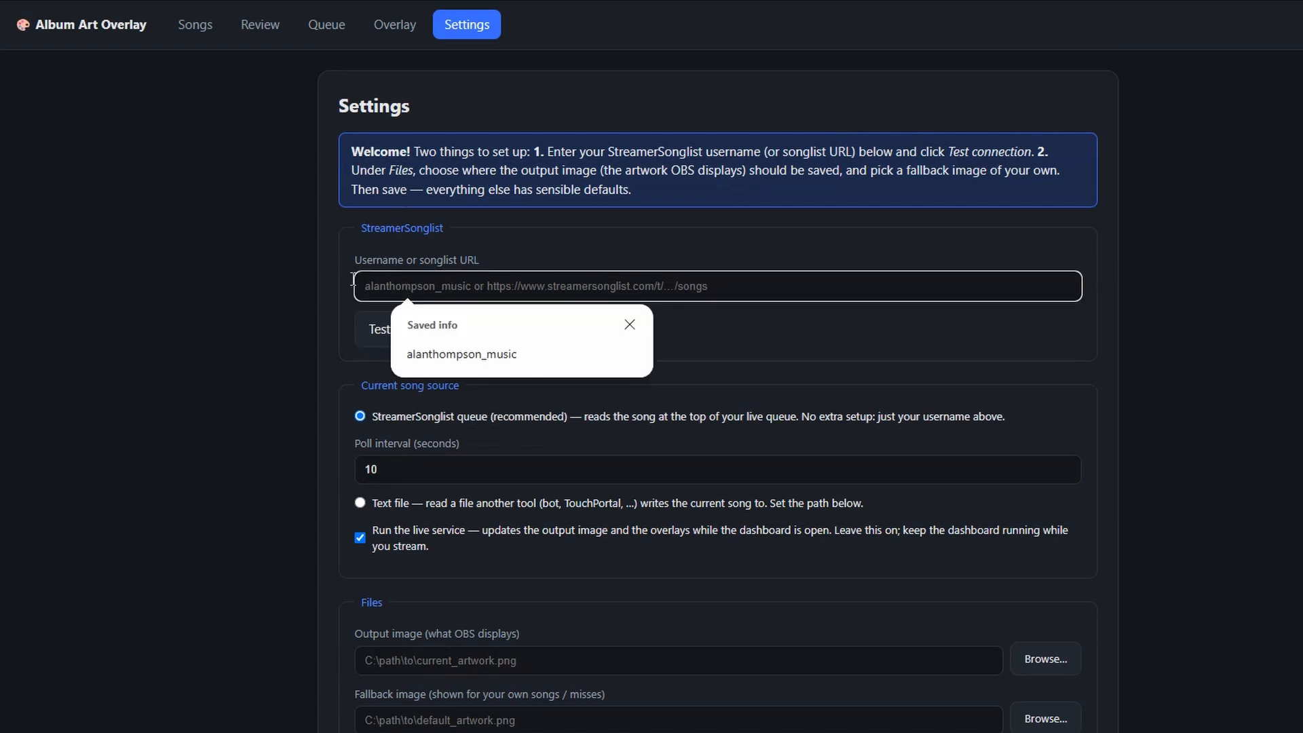
{"action": "left_click", "coordinate": [327, 280]}
{"action": "left_click", "coordinate": [715, 288]}
{"action": "type", "text": "alanthompson_music"}
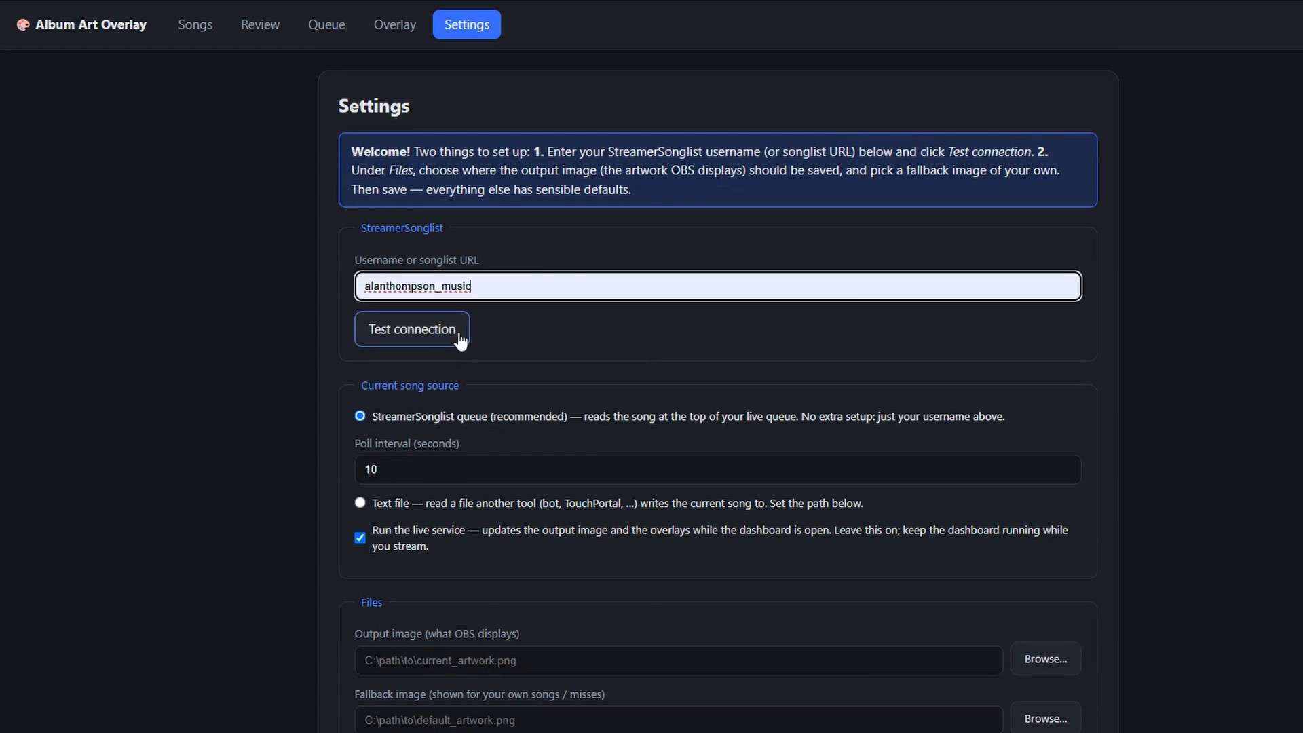
{"action": "left_click", "coordinate": [460, 339]}
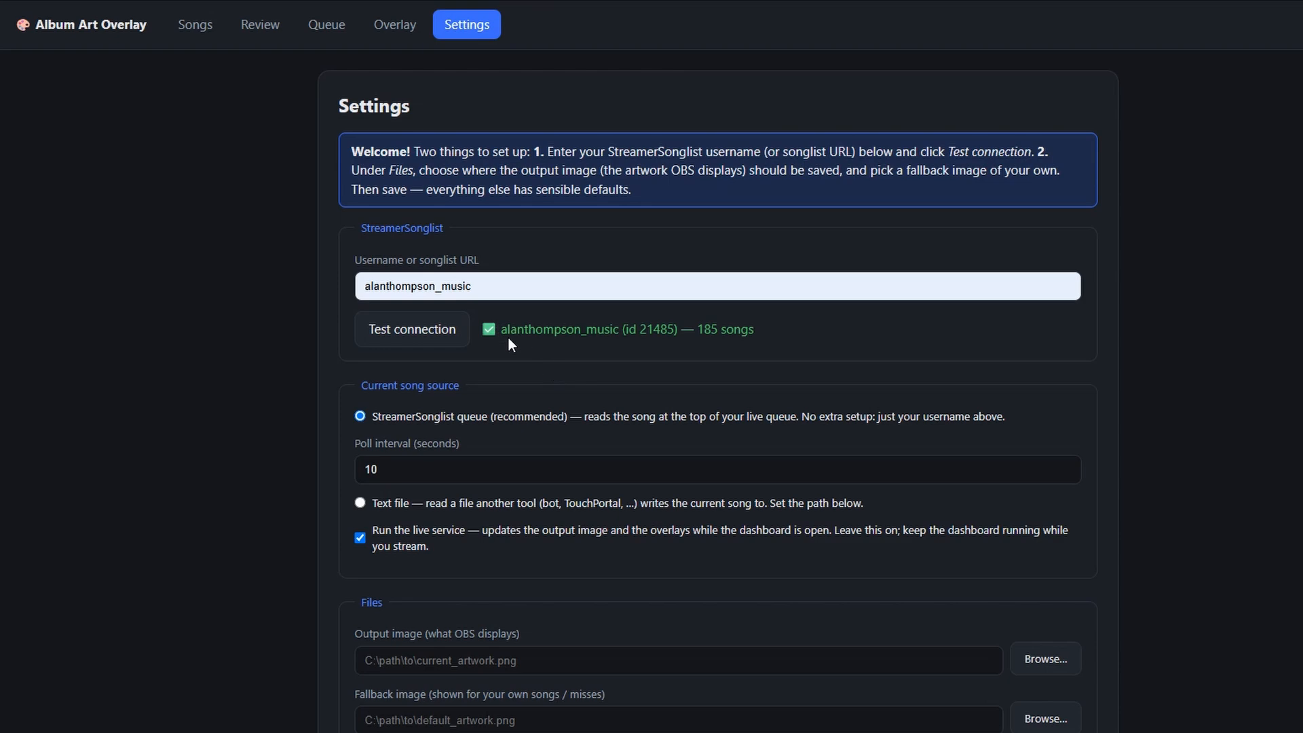
Save the dashboard settings, keeping the defaults for song source, files, search and output image.
{"action": "scroll", "coordinate": [627, 425], "scroll_direction": "down", "scroll_amount": 2}
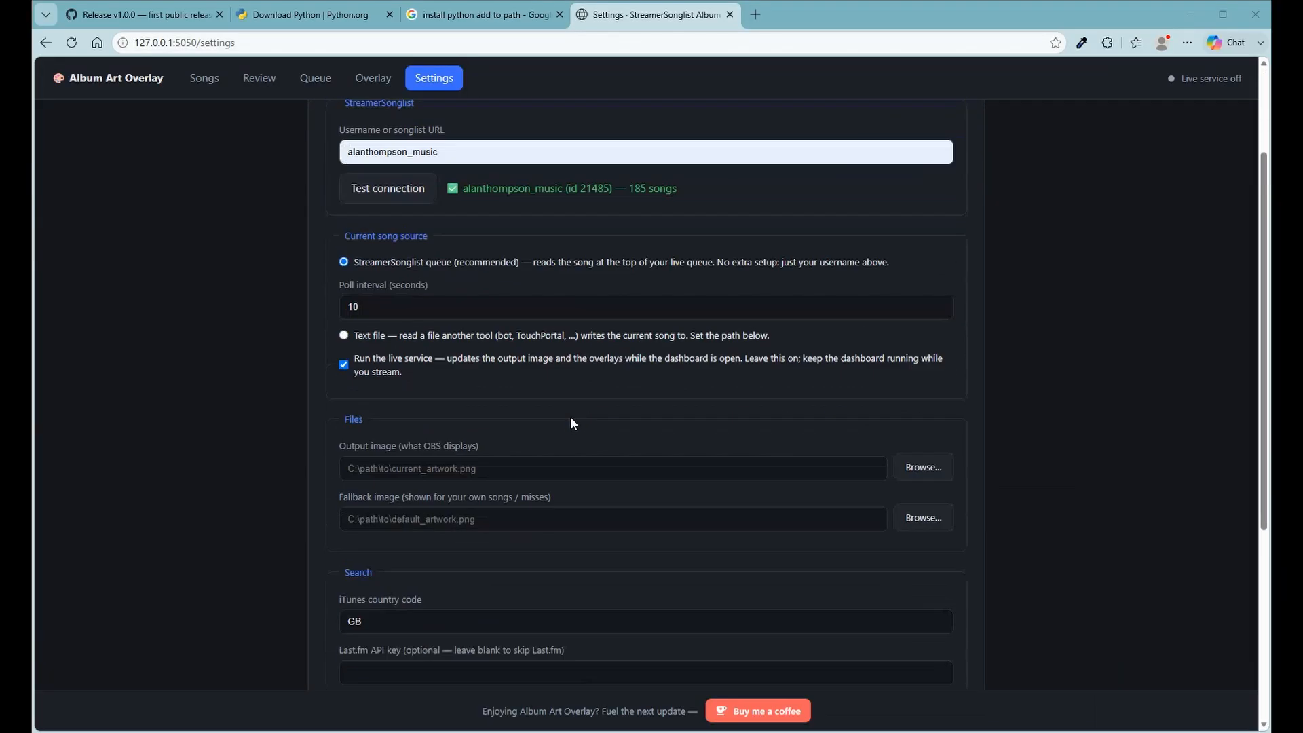
{"action": "scroll", "coordinate": [571, 417], "scroll_direction": "down", "scroll_amount": 5}
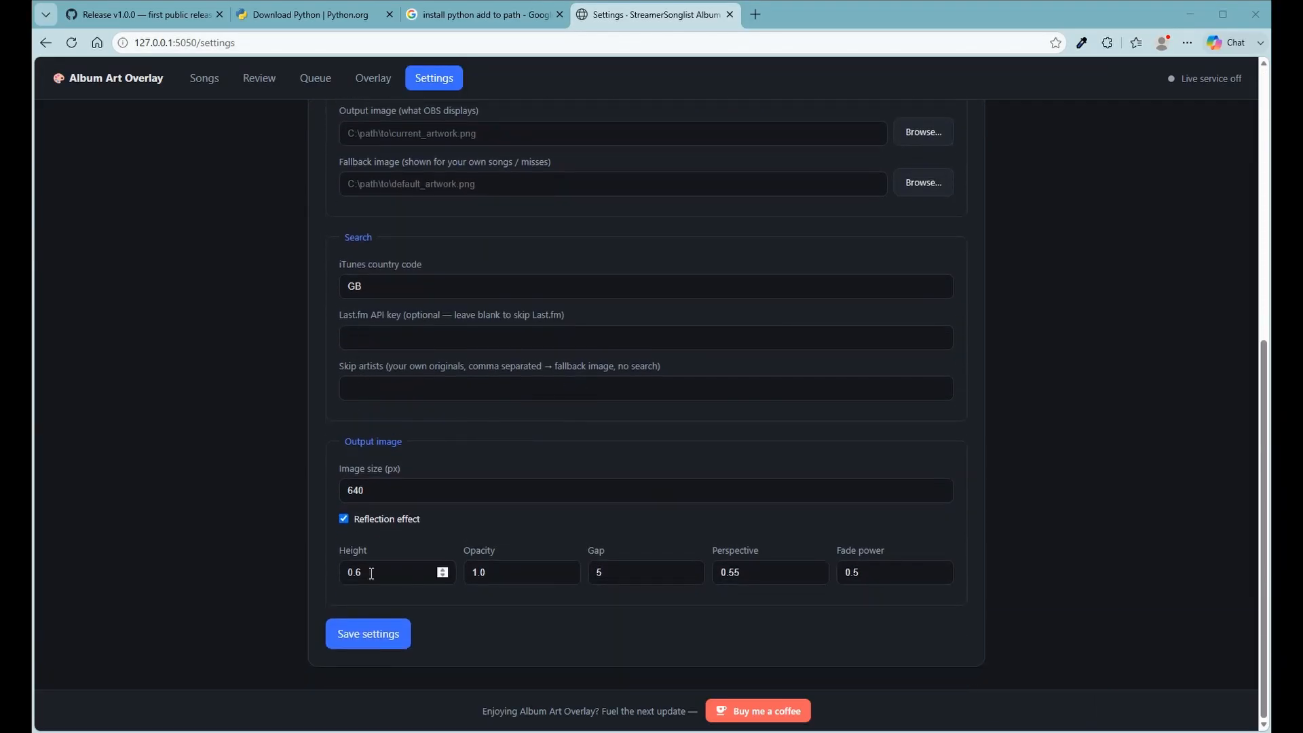
{"action": "left_click", "coordinate": [367, 645]}
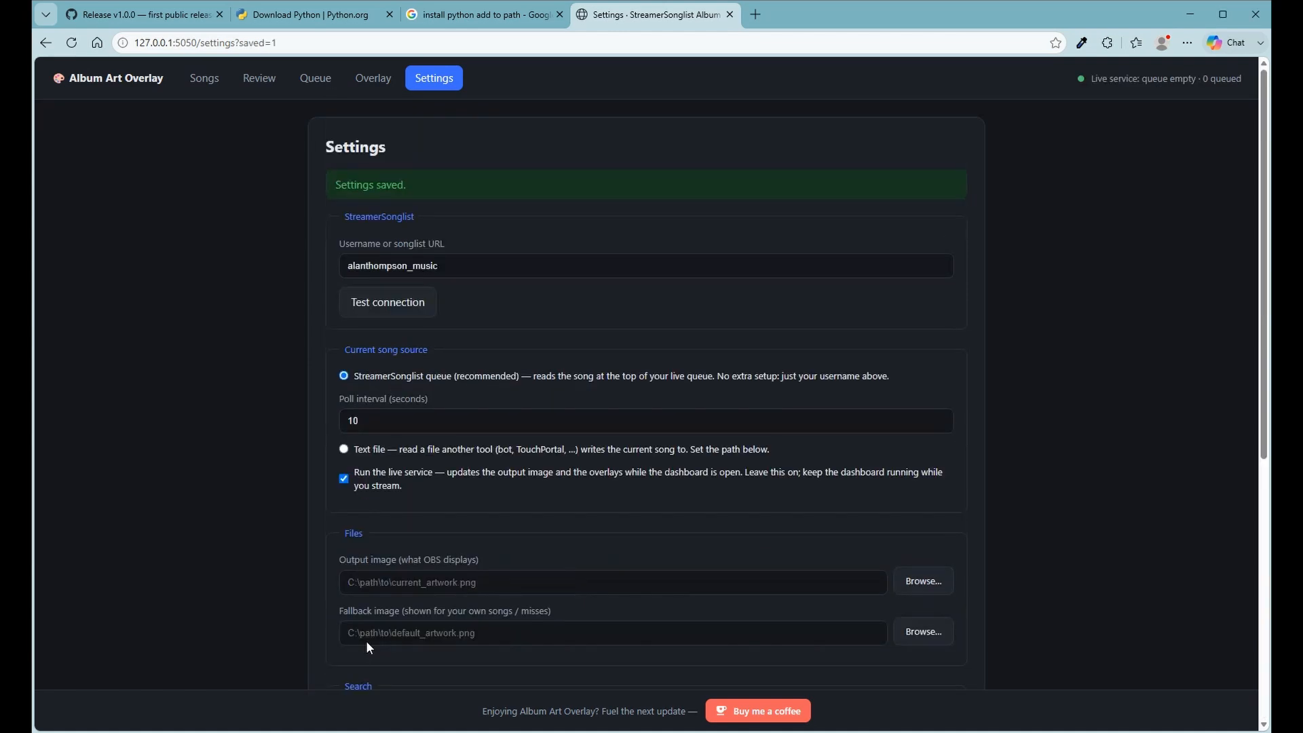
Sync the songlist on the Songs page and look through the imported songs.
{"action": "left_click", "coordinate": [196, 86]}
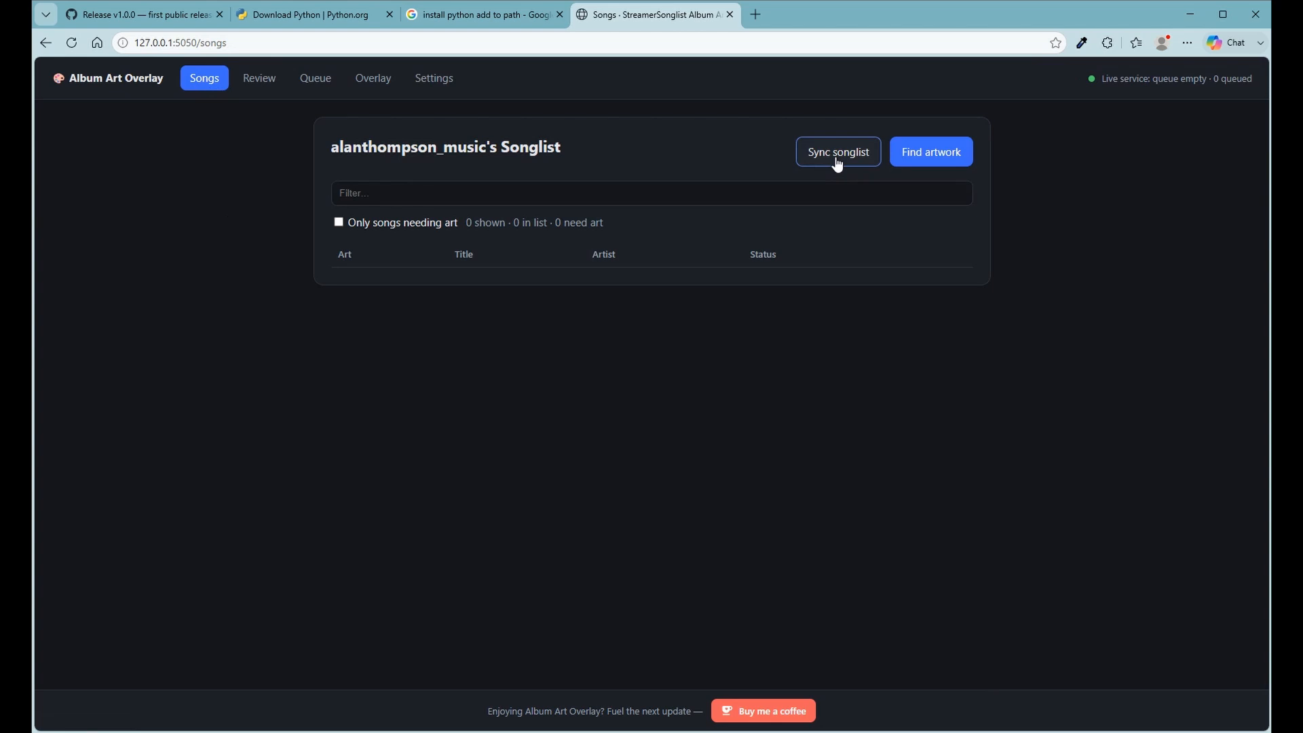
{"action": "left_click", "coordinate": [838, 165]}
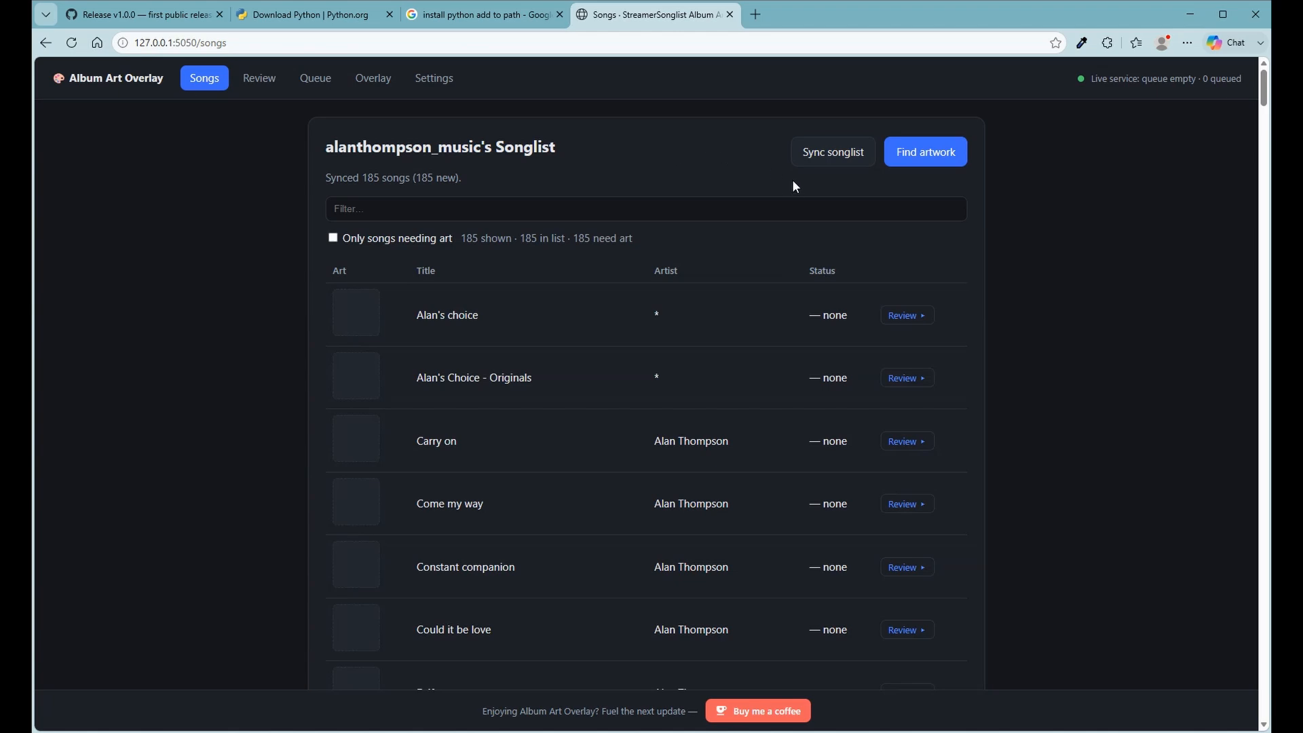
{"action": "scroll", "coordinate": [468, 364], "scroll_direction": "down", "scroll_amount": 15}
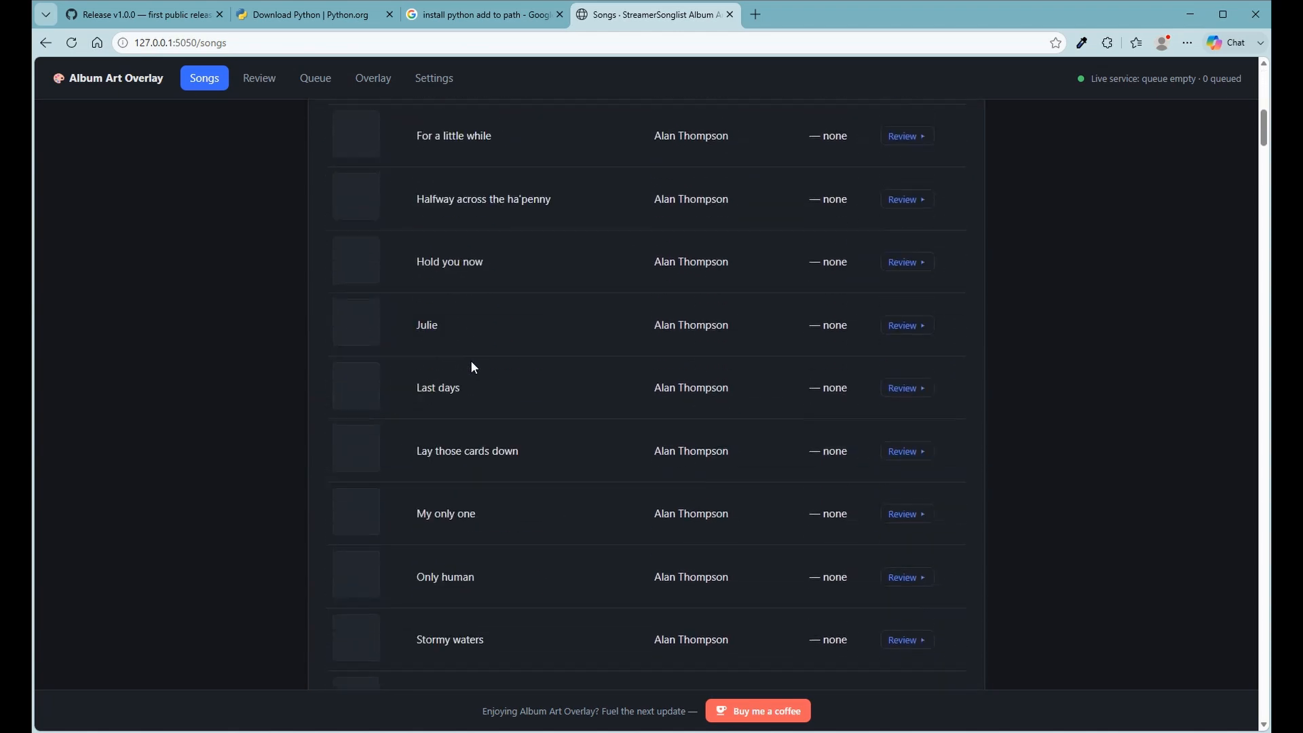
{"action": "scroll", "coordinate": [479, 358], "scroll_direction": "down", "scroll_amount": 15}
{"action": "scroll", "coordinate": [479, 358], "scroll_direction": "up", "scroll_amount": 20}
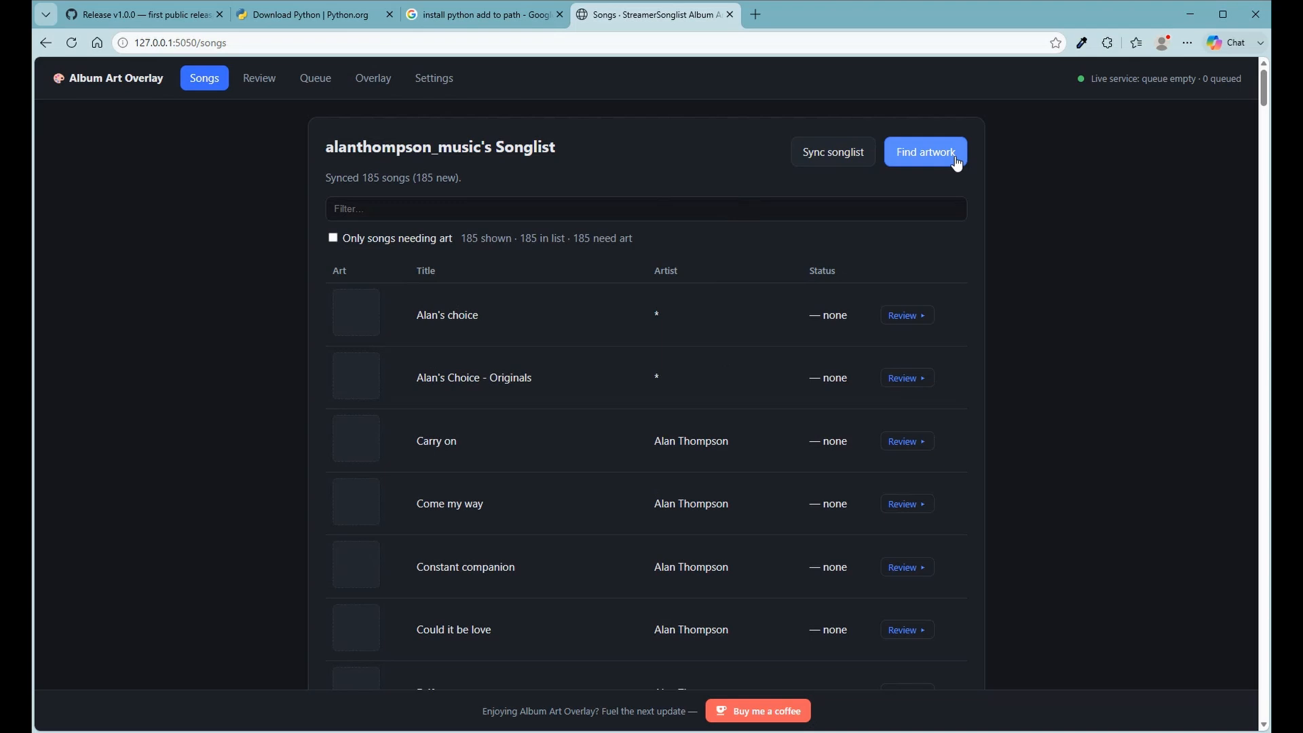
Run the artwork search for the synced songs and look through the proposed covers.
{"action": "left_click", "coordinate": [957, 163]}
{"action": "left_click", "coordinate": [956, 163]}
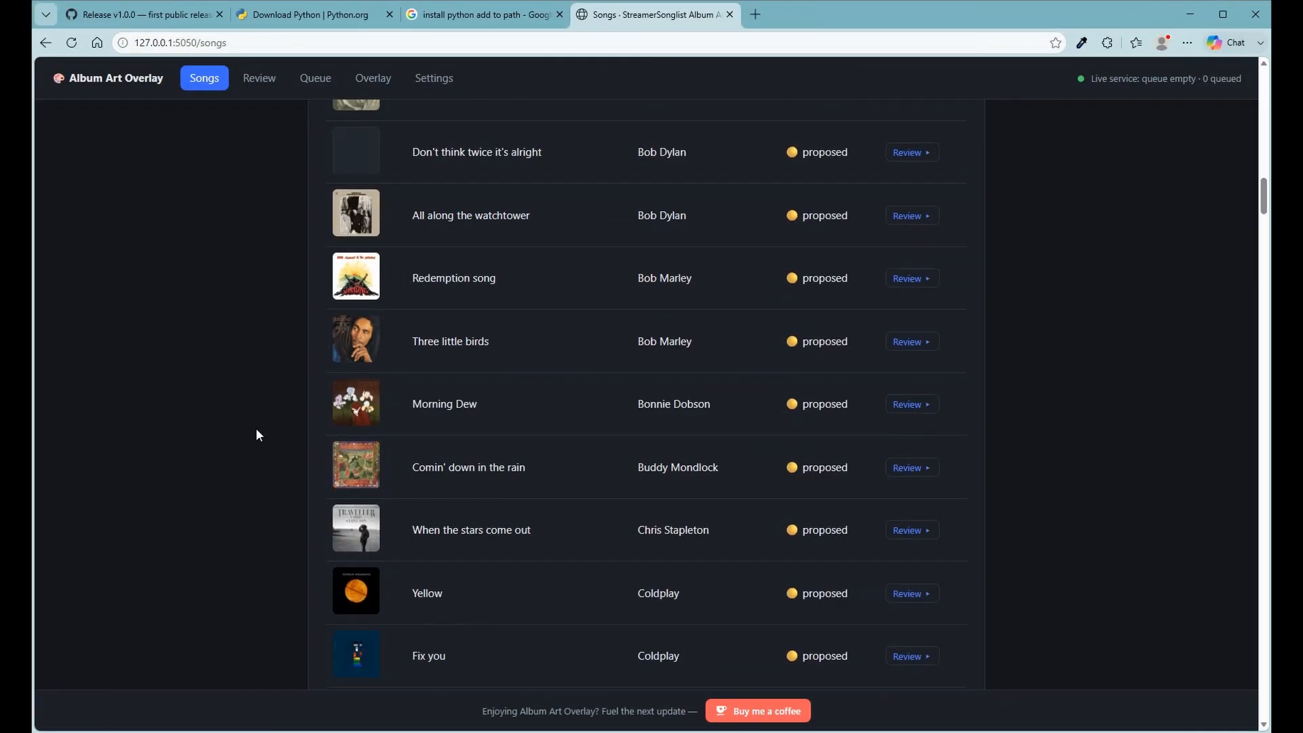
{"action": "scroll", "coordinate": [255, 429], "scroll_direction": "down", "scroll_amount": 10}
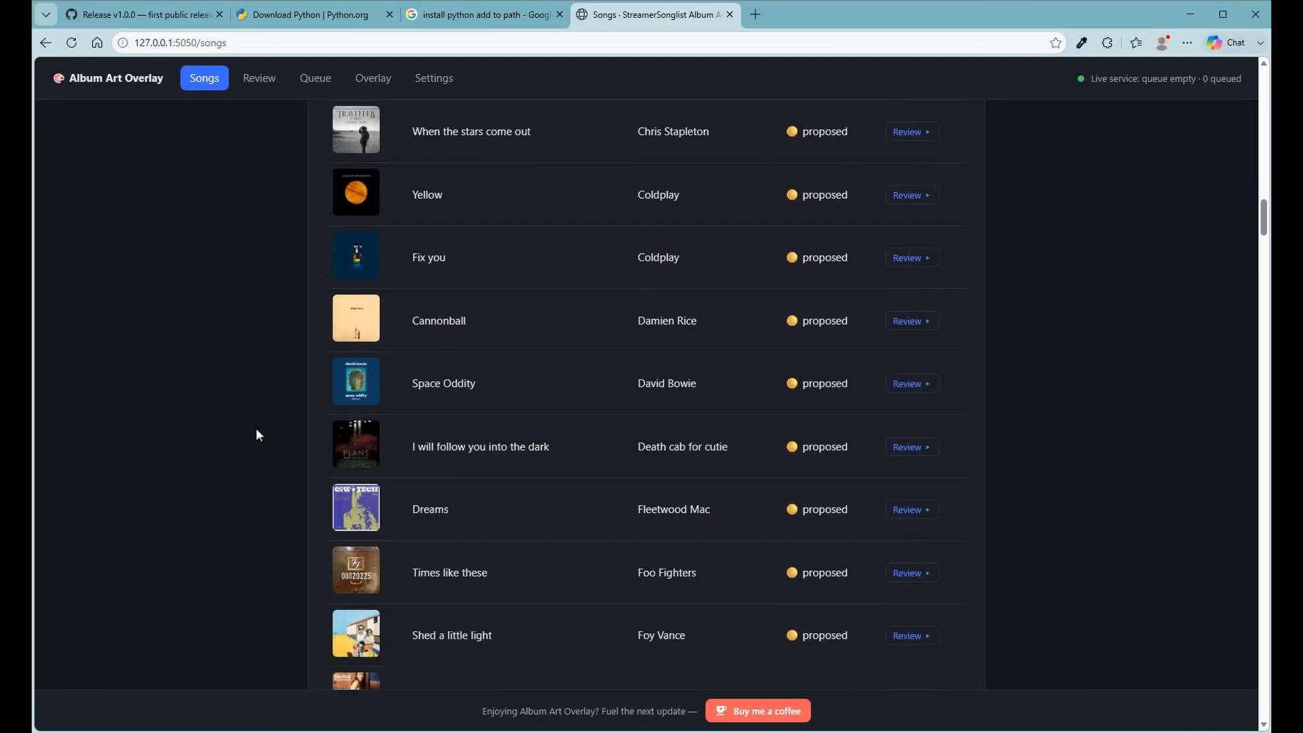
{"action": "scroll", "coordinate": [358, 463], "scroll_direction": "up", "scroll_amount": 4}
{"action": "scroll", "coordinate": [357, 463], "scroll_direction": "up", "scroll_amount": 8}
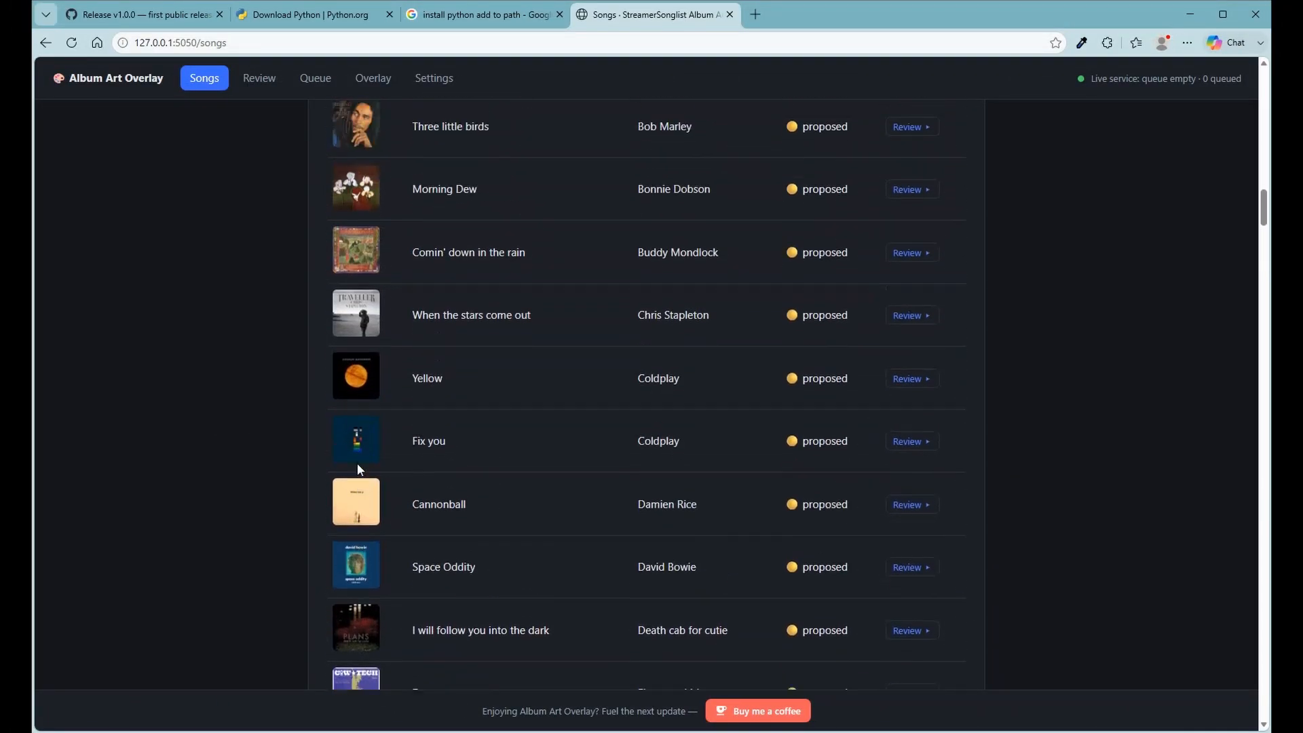
{"action": "scroll", "coordinate": [396, 462], "scroll_direction": "up", "scroll_amount": 2}
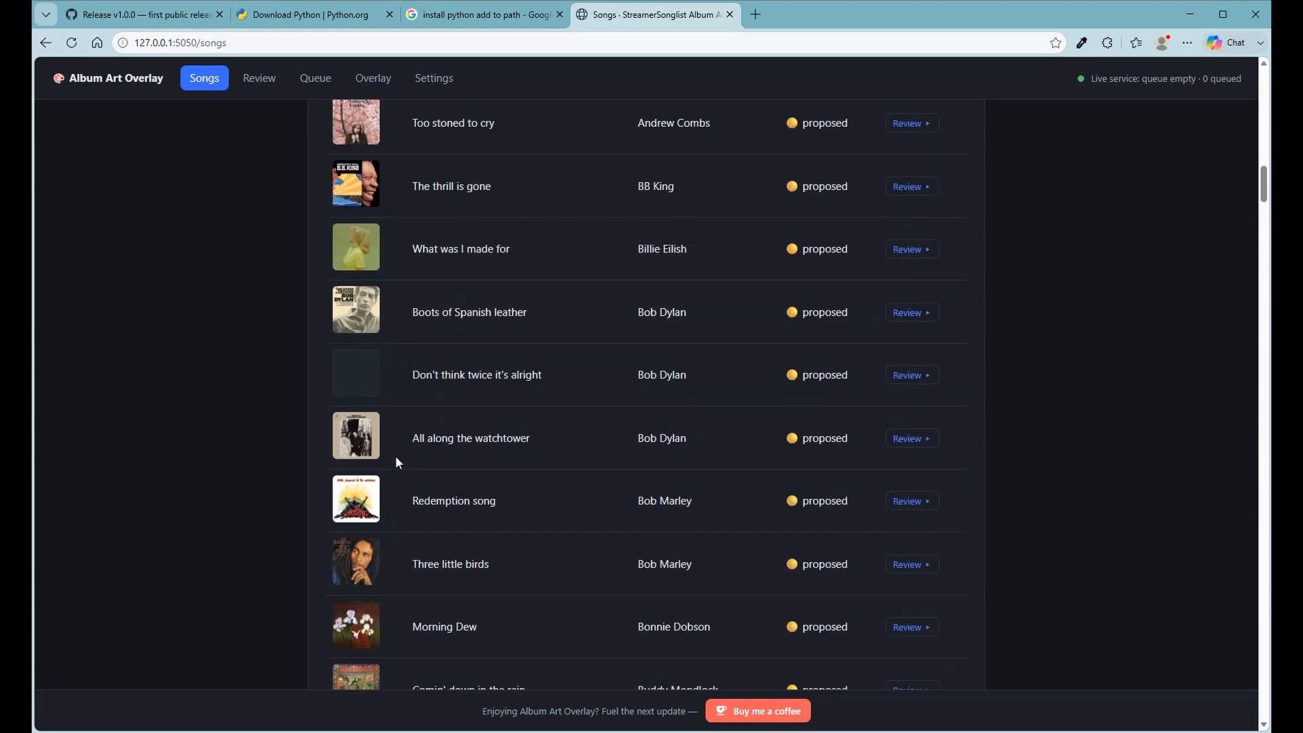
{"action": "scroll", "coordinate": [441, 493], "scroll_direction": "up", "scroll_amount": 3}
{"action": "scroll", "coordinate": [442, 493], "scroll_direction": "up", "scroll_amount": 4}
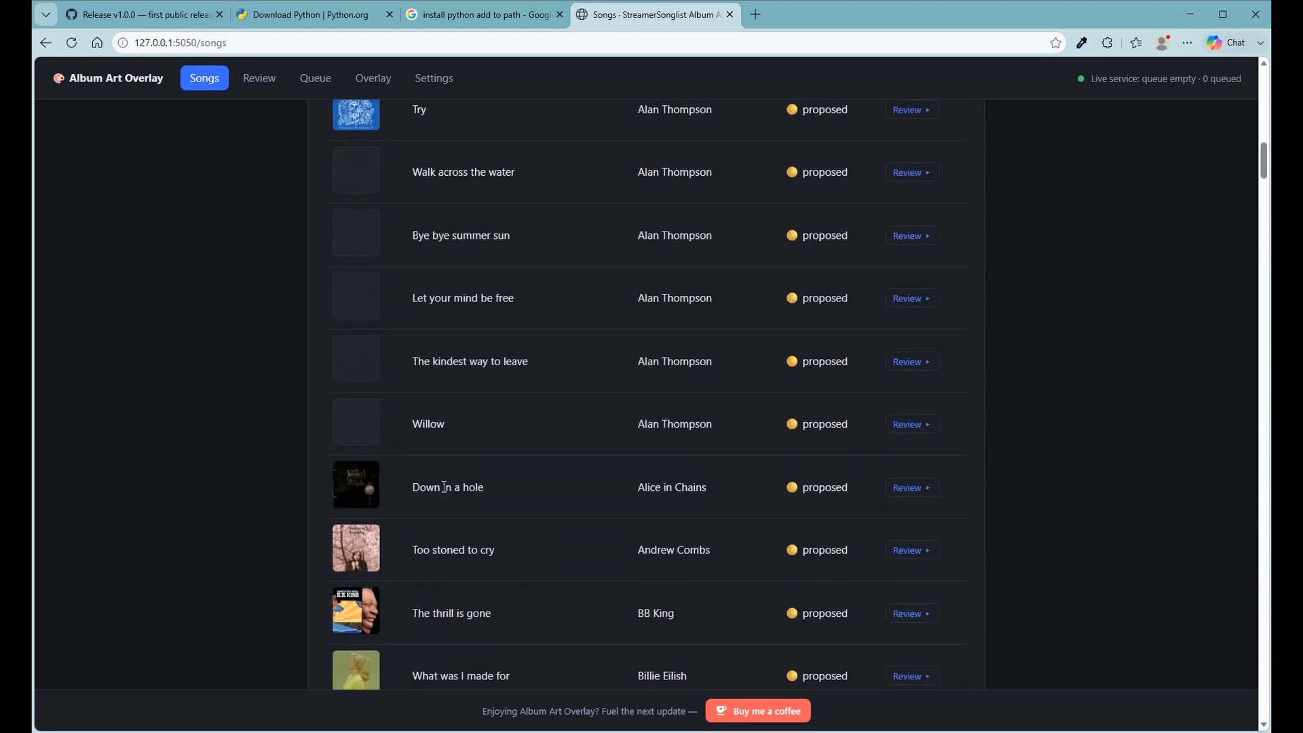
{"action": "scroll", "coordinate": [442, 488], "scroll_direction": "down", "scroll_amount": 7}
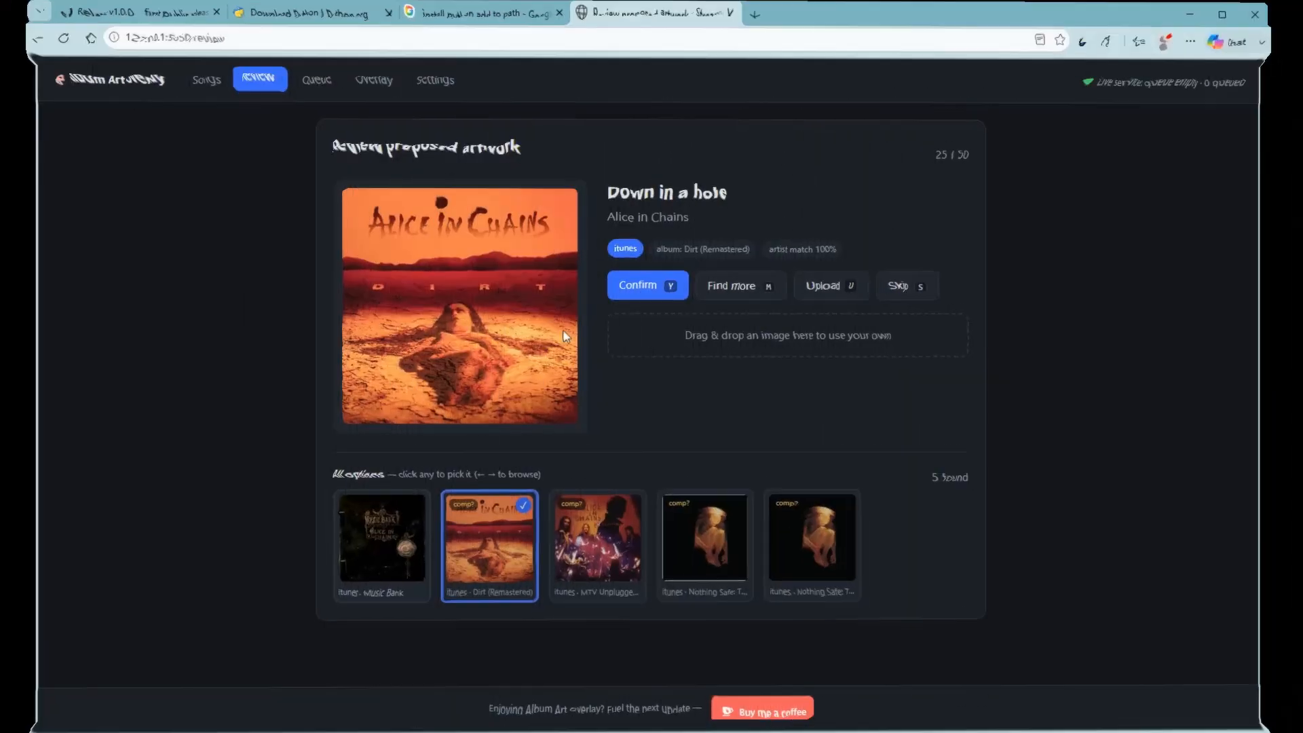
Confirm the Dirt (Remastered) cover for "Down in a hole" and the selected single cover for "Too stoned to cry".
{"action": "left_click", "coordinate": [646, 291]}
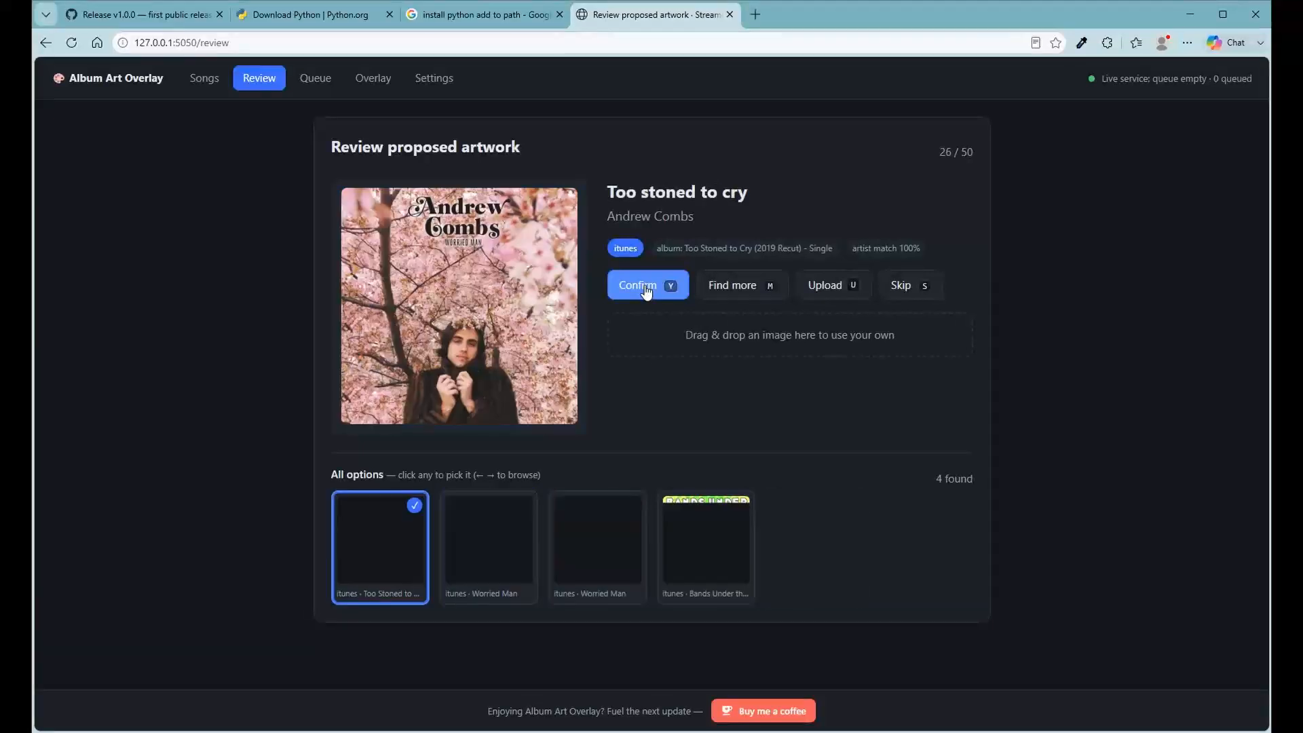
{"action": "left_click", "coordinate": [646, 290]}
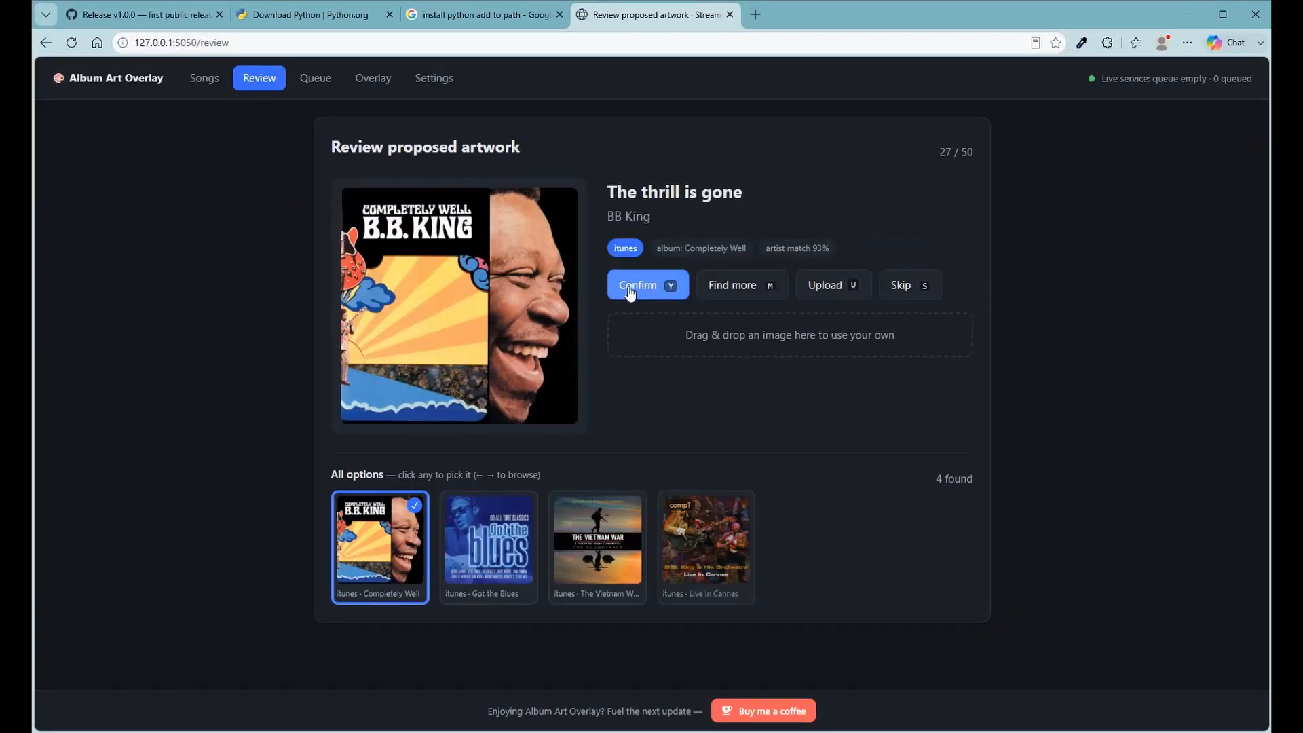
Skip "The thrill is gone", confirm the single cover for "What was I made for", and skip the next two Bob Dylan songs.
{"action": "left_click", "coordinate": [903, 291]}
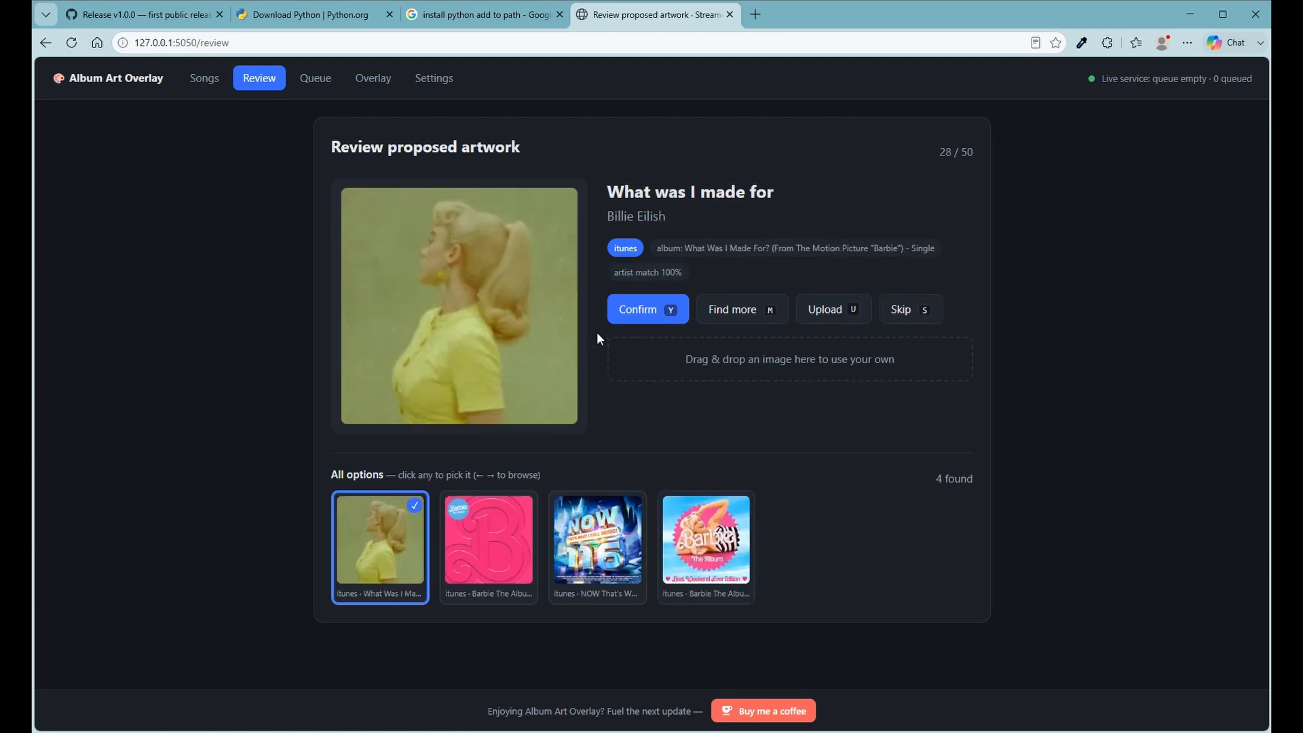
{"action": "left_click", "coordinate": [638, 310]}
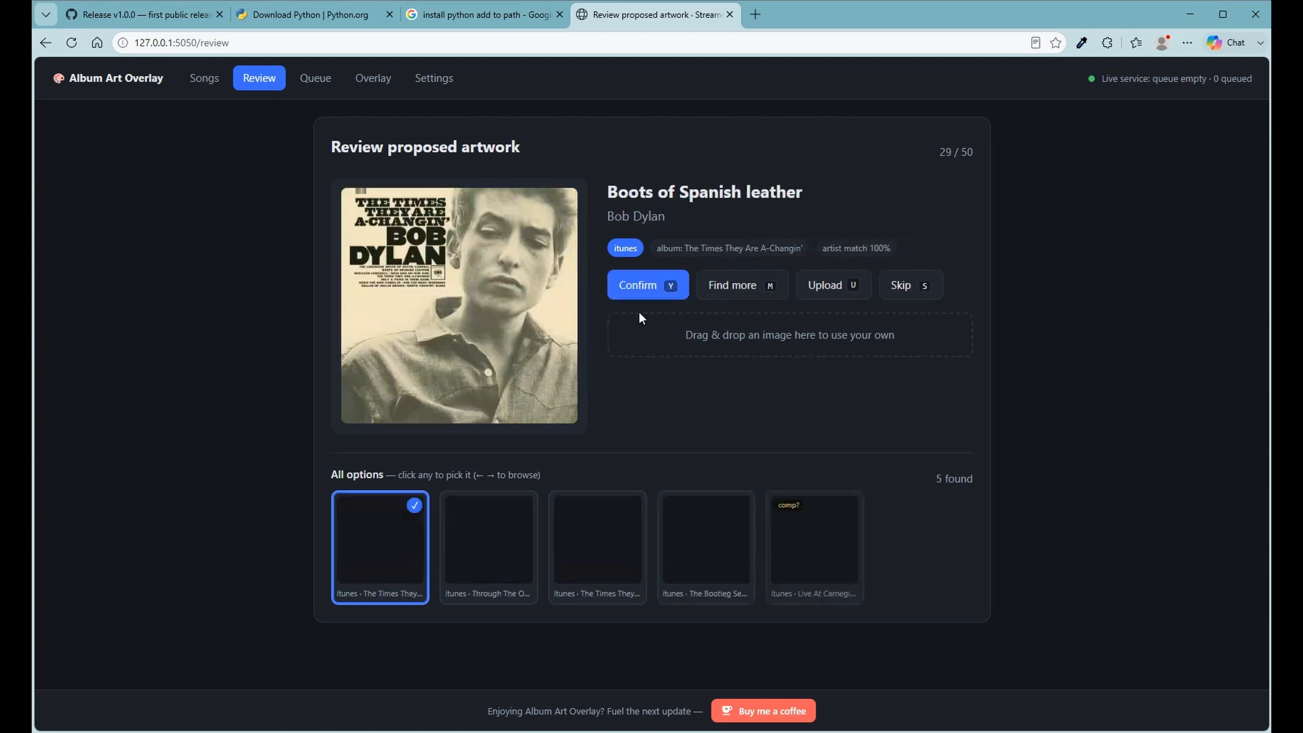
{"action": "left_click", "coordinate": [901, 292]}
{"action": "left_click", "coordinate": [905, 289]}
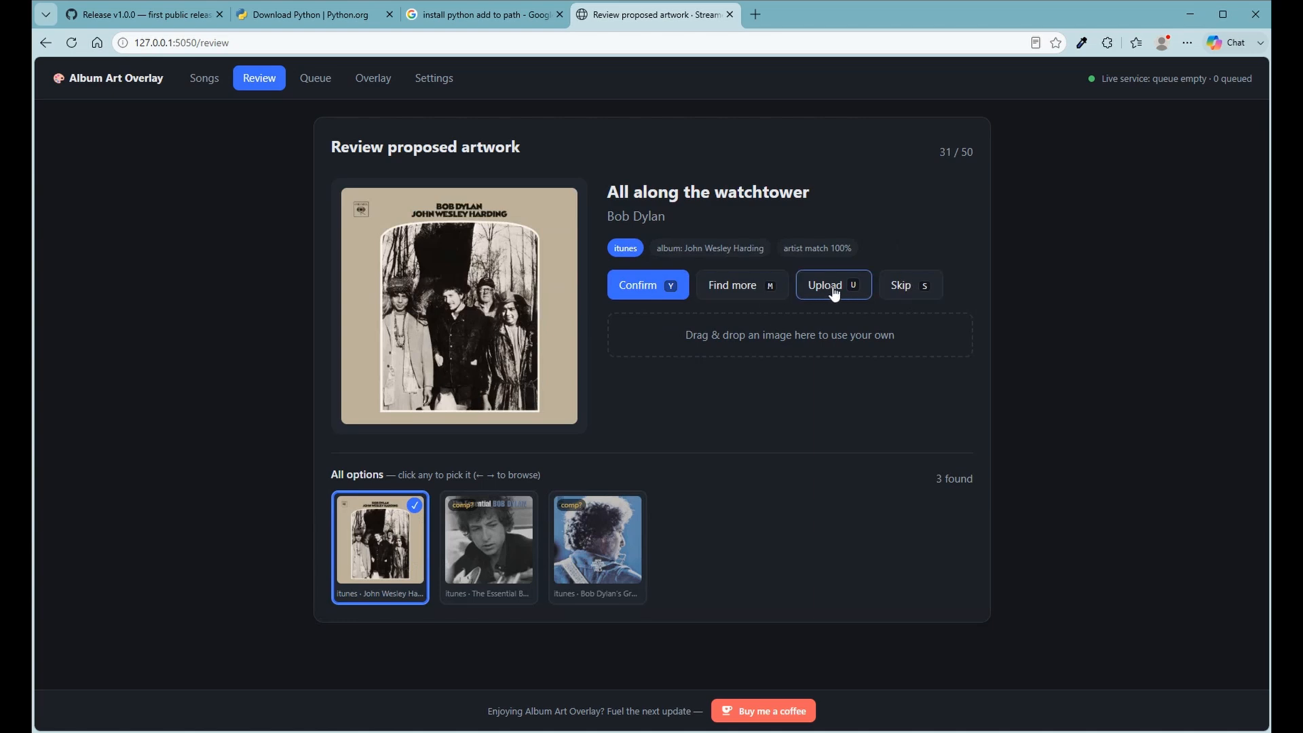
Find more artwork options for "Don't think twice it's alright" and confirm the Bob Dylan album cover from musicbrainz.
{"action": "left_click", "coordinate": [743, 294]}
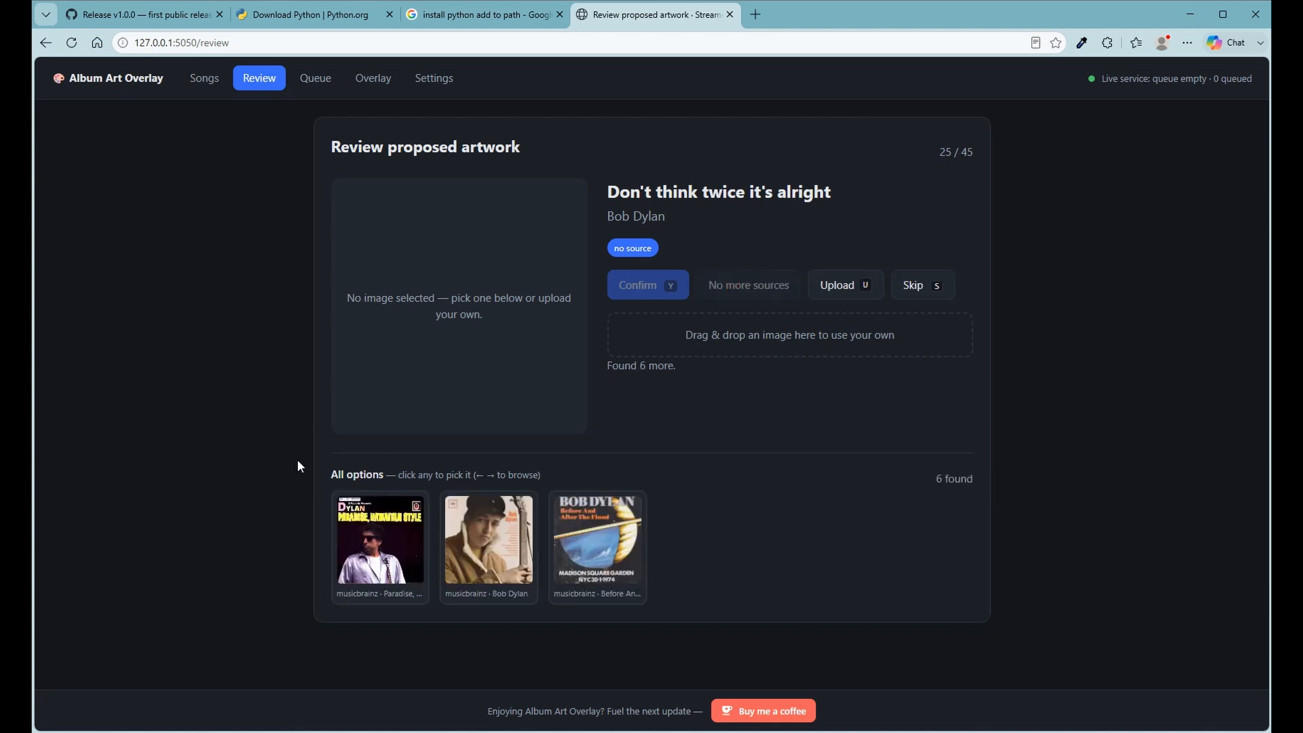
{"action": "left_click", "coordinate": [482, 536]}
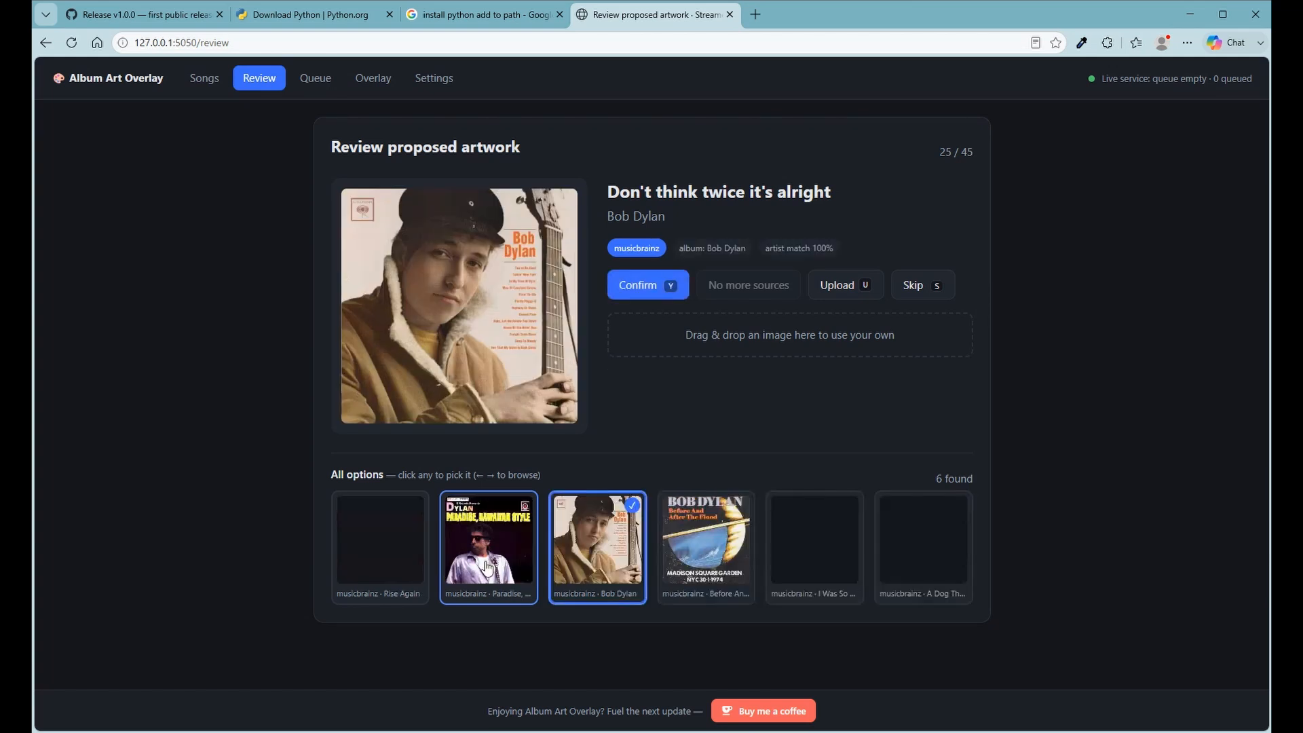
{"action": "left_click", "coordinate": [645, 285]}
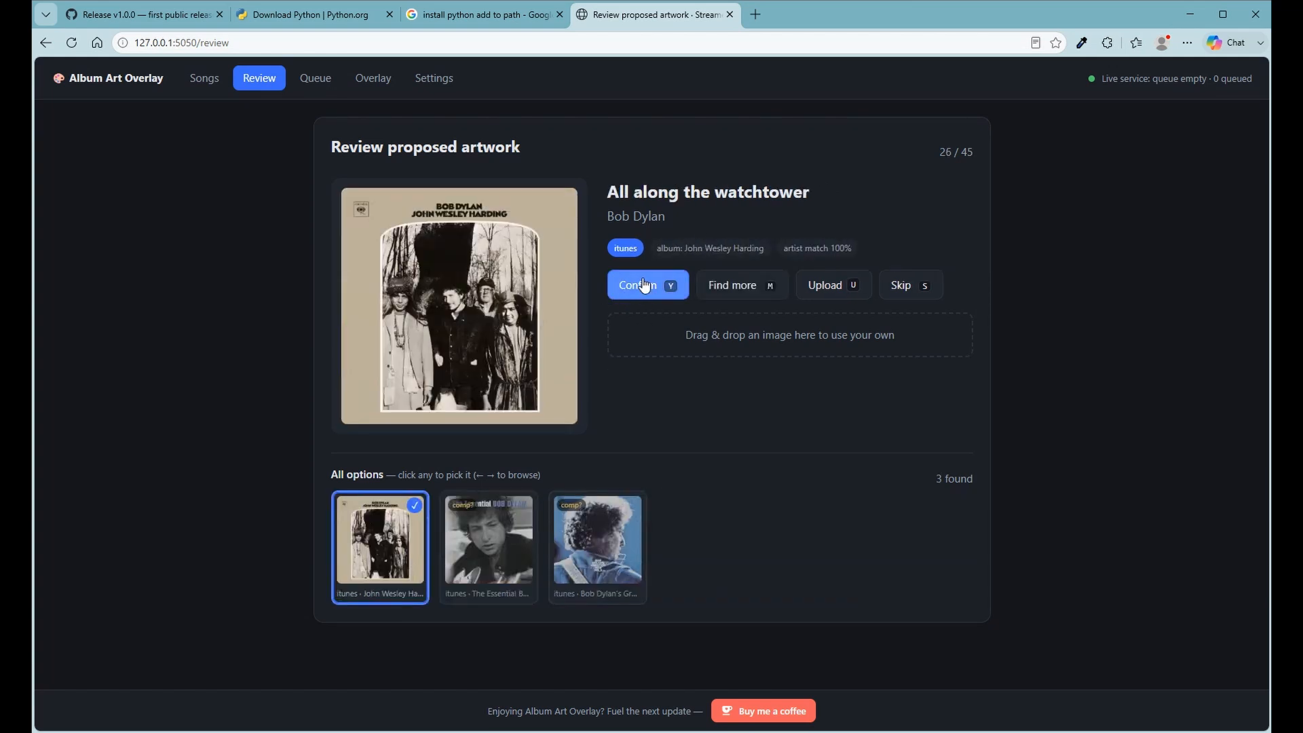
Skip "All along the watchtower", confirm the Uprising cover for "Redemption song", and pick the Exodus (Deluxe) cover for "Three little birds".
{"action": "left_click", "coordinate": [899, 286]}
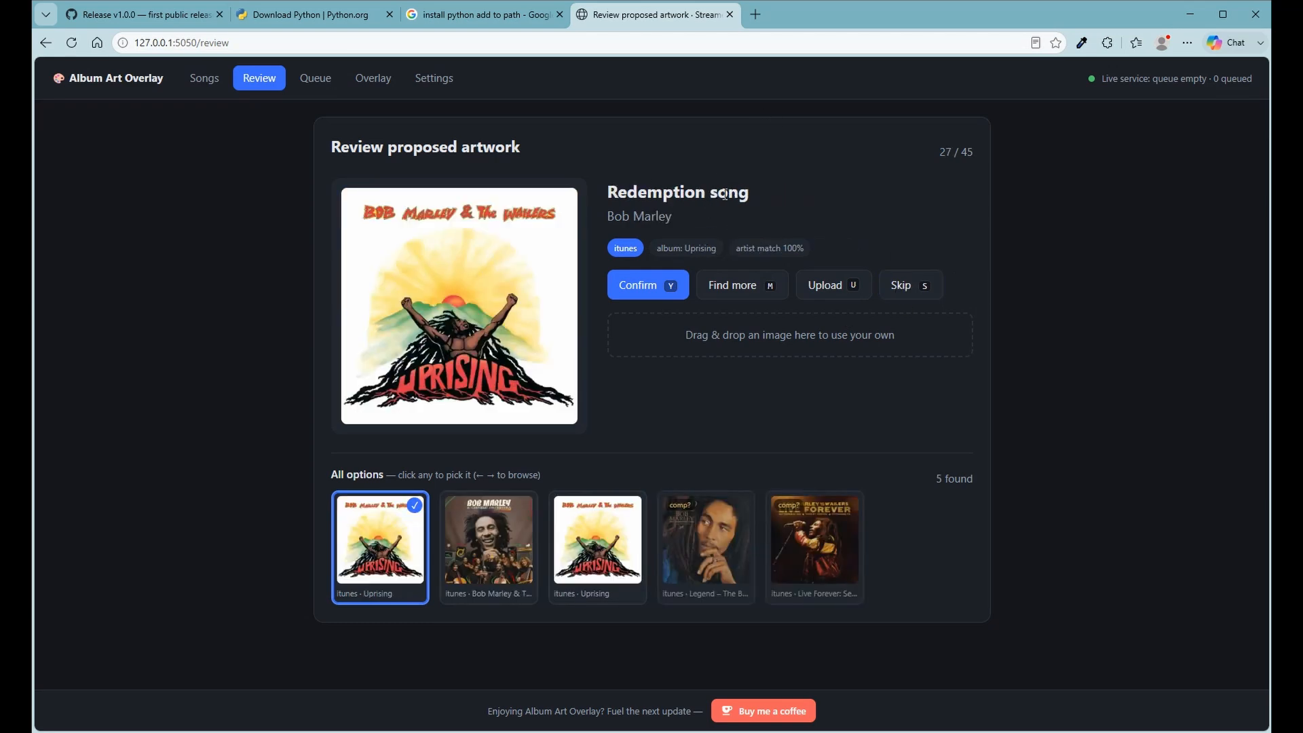
{"action": "left_click", "coordinate": [634, 285]}
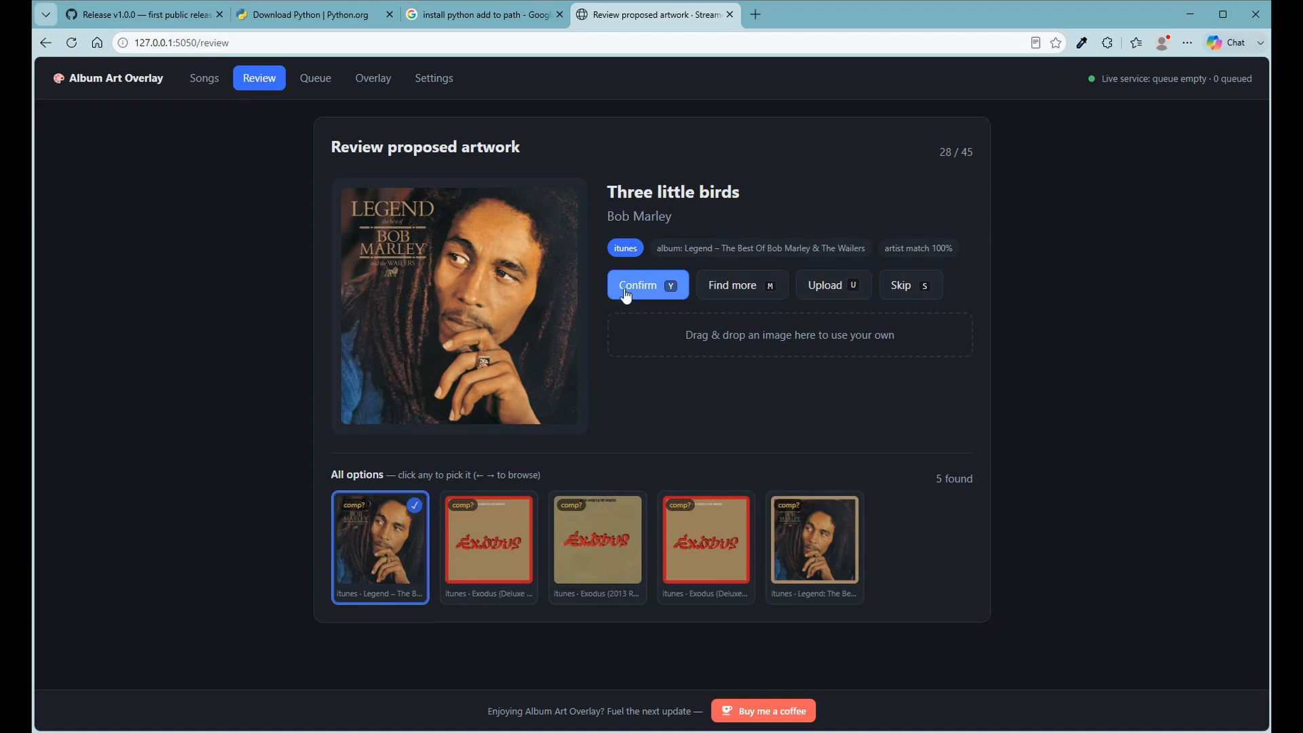
{"action": "left_click", "coordinate": [716, 552]}
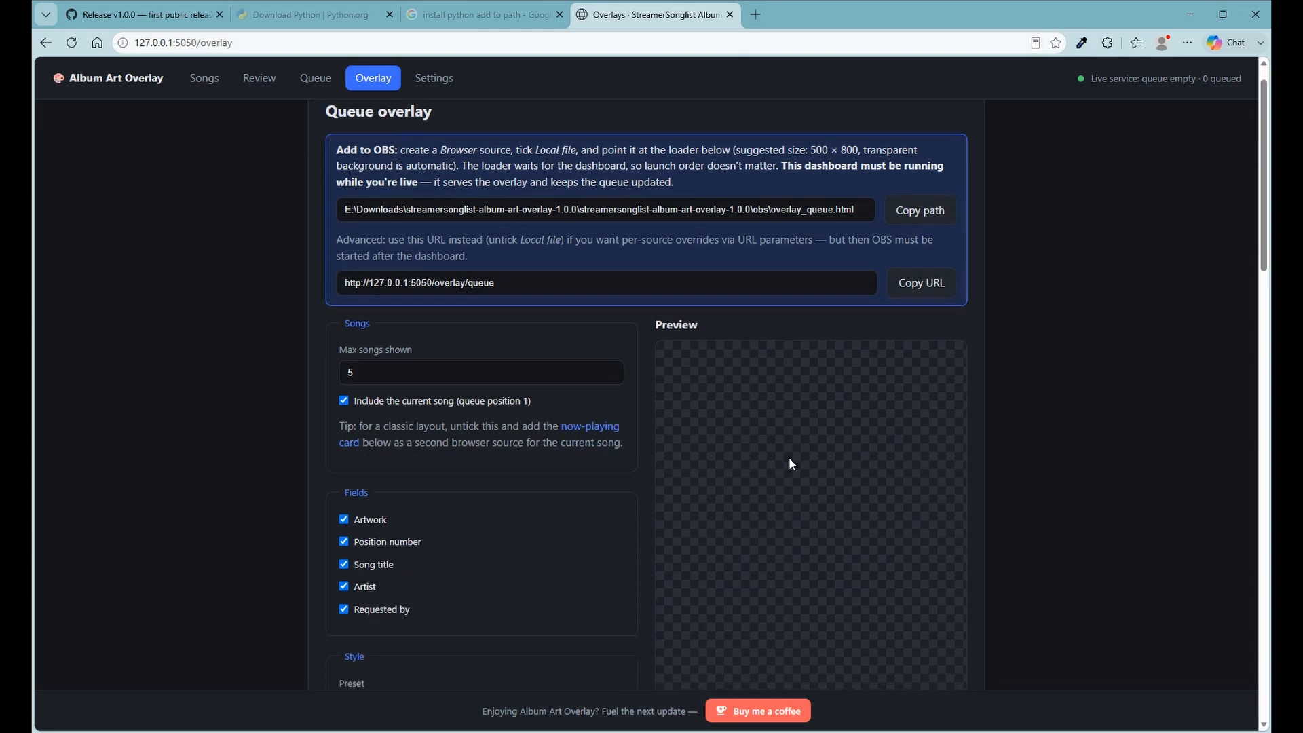
Look over the queue overlay's OBS instructions, song options and fields on the Overlay page.
{"action": "scroll", "coordinate": [789, 459], "scroll_direction": "down", "scroll_amount": 1}
{"action": "scroll", "coordinate": [774, 462], "scroll_direction": "up", "scroll_amount": 1}
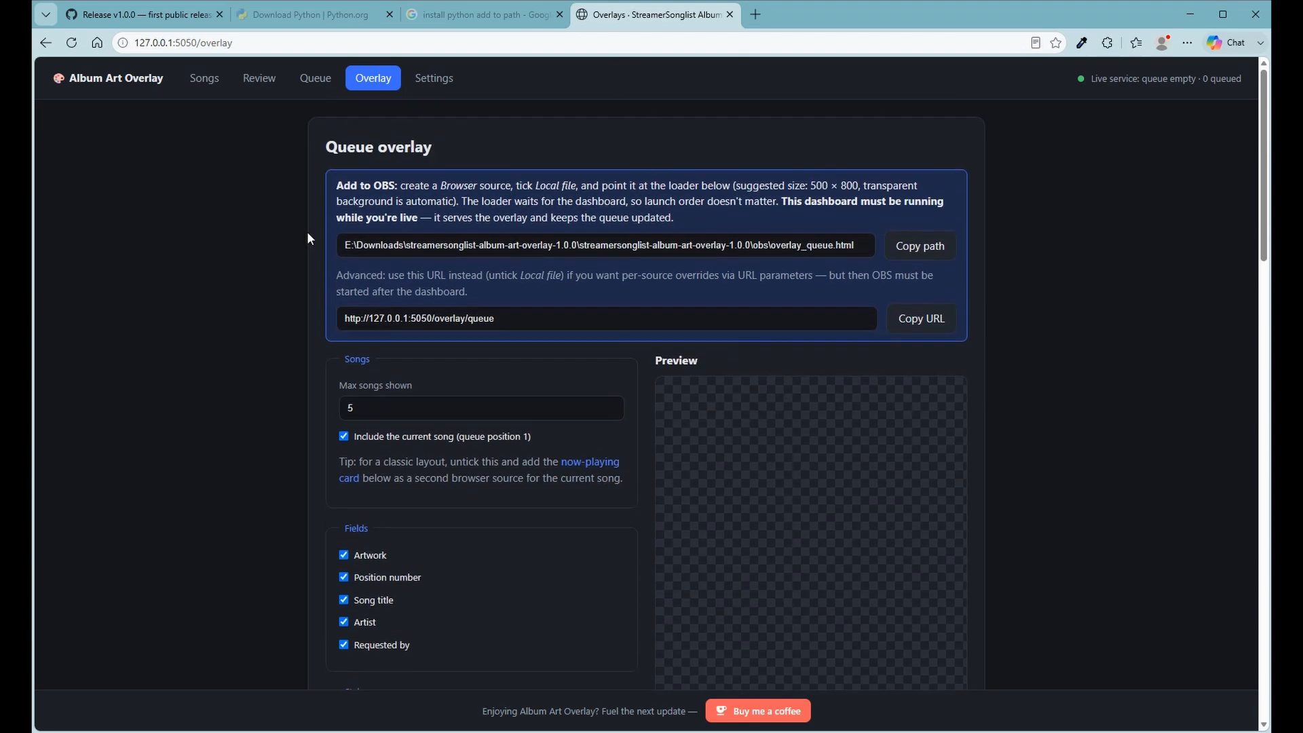
{"action": "left_click", "coordinate": [370, 79]}
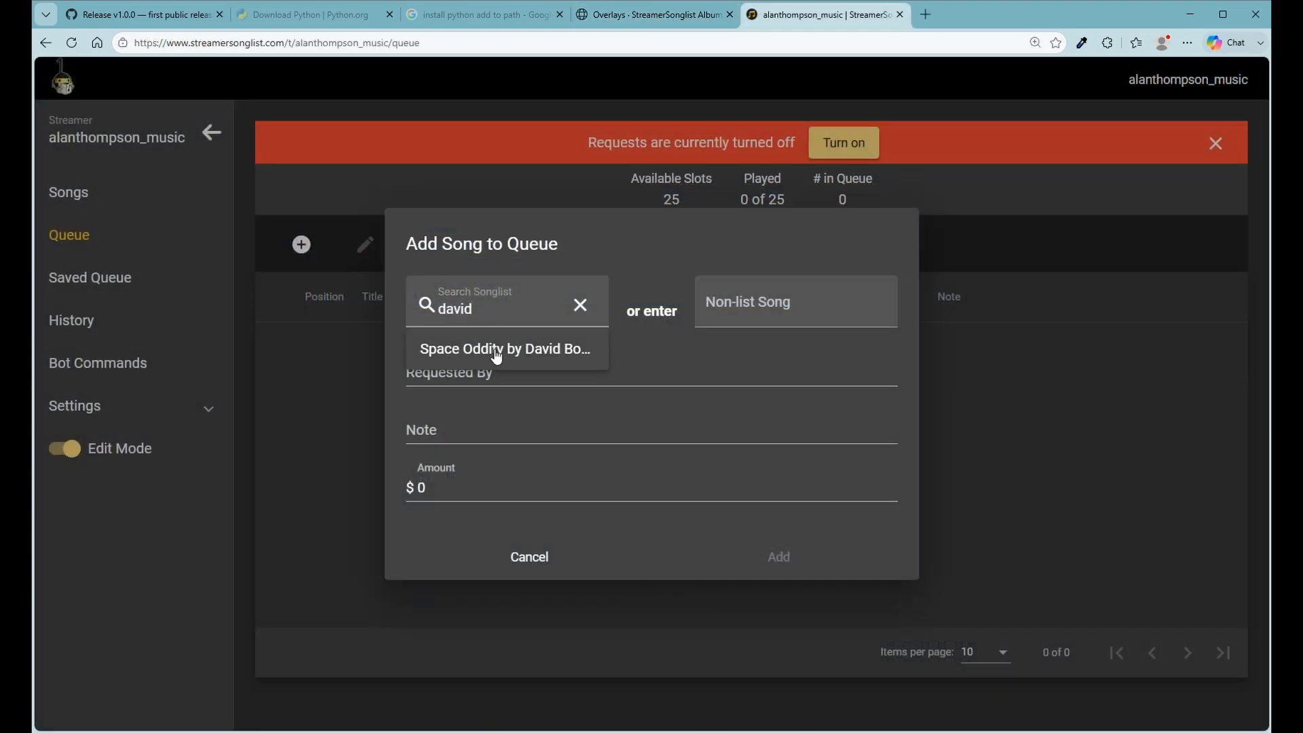
On the StreamerSonglist queue page, add "Space Oddity" by David Bowie and "Times like these" by Foo Fighters to the queue.
{"action": "left_click", "coordinate": [496, 352]}
{"action": "key", "text": "Return"}
{"action": "left_click", "coordinate": [302, 244]}
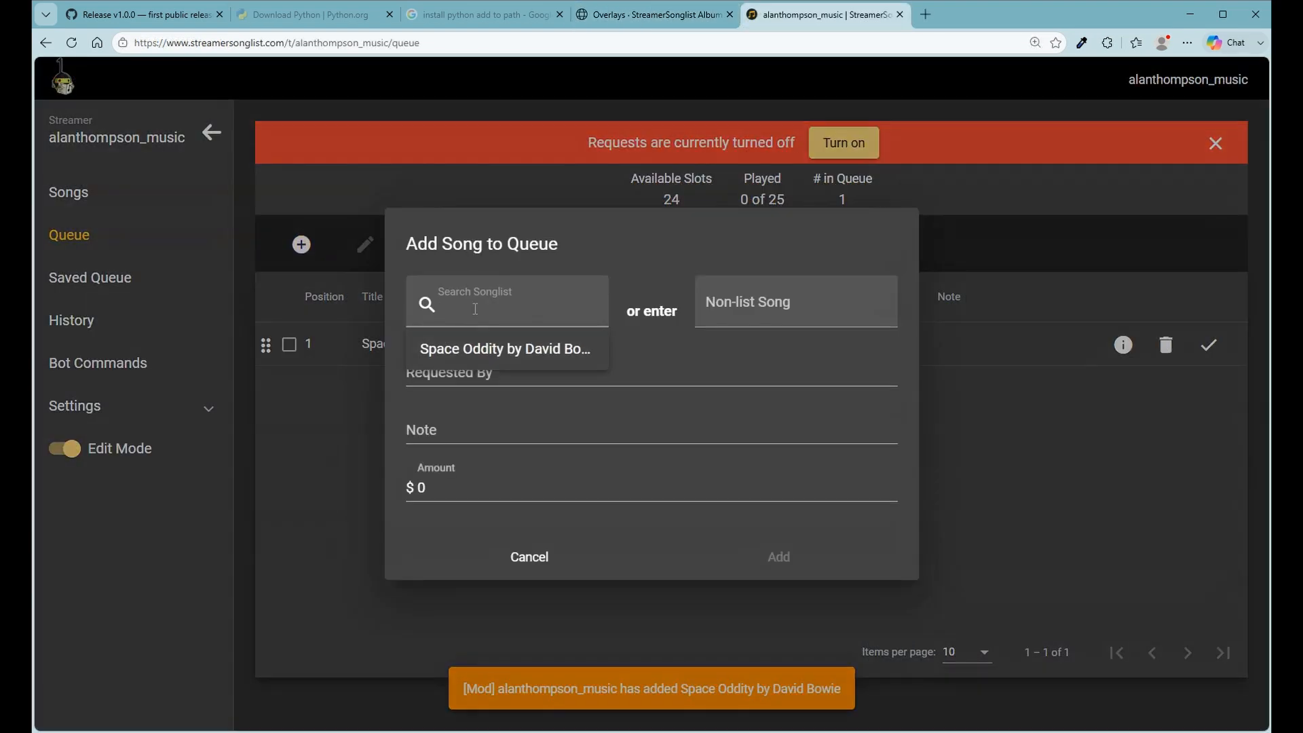
{"action": "type", "text": "foo fight"}
{"action": "left_click", "coordinate": [505, 348]}
{"action": "left_click", "coordinate": [778, 556]}
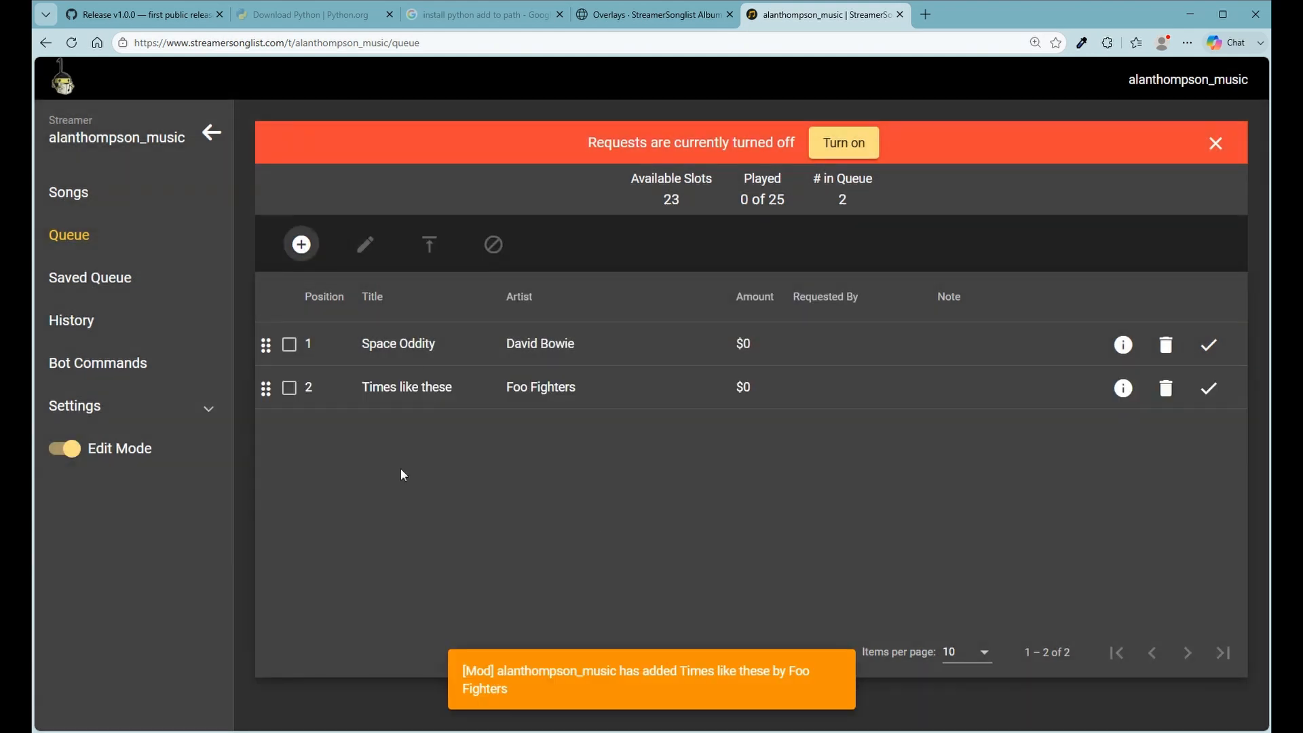
Return to the overlay dashboard, turn off the position number for the queue overlay, and save its settings.
{"action": "left_click", "coordinate": [630, 20]}
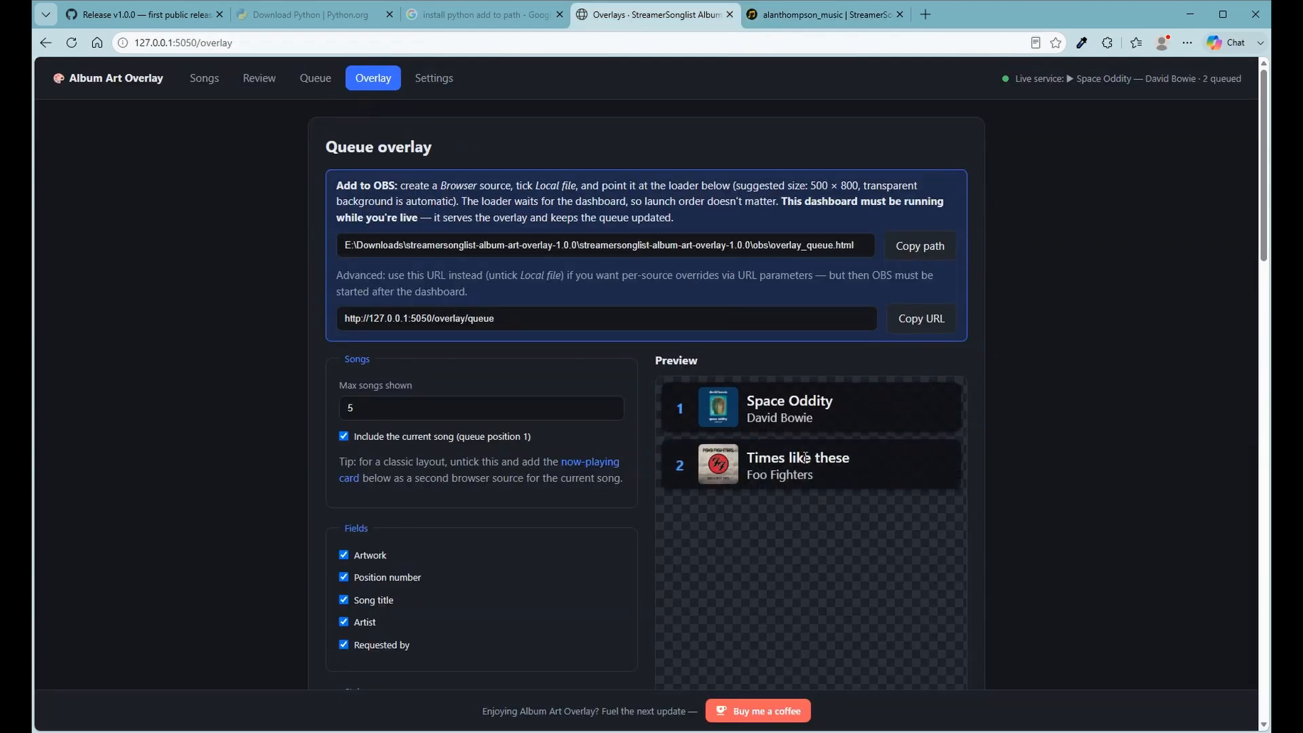
{"action": "scroll", "coordinate": [805, 458], "scroll_direction": "down", "scroll_amount": 1}
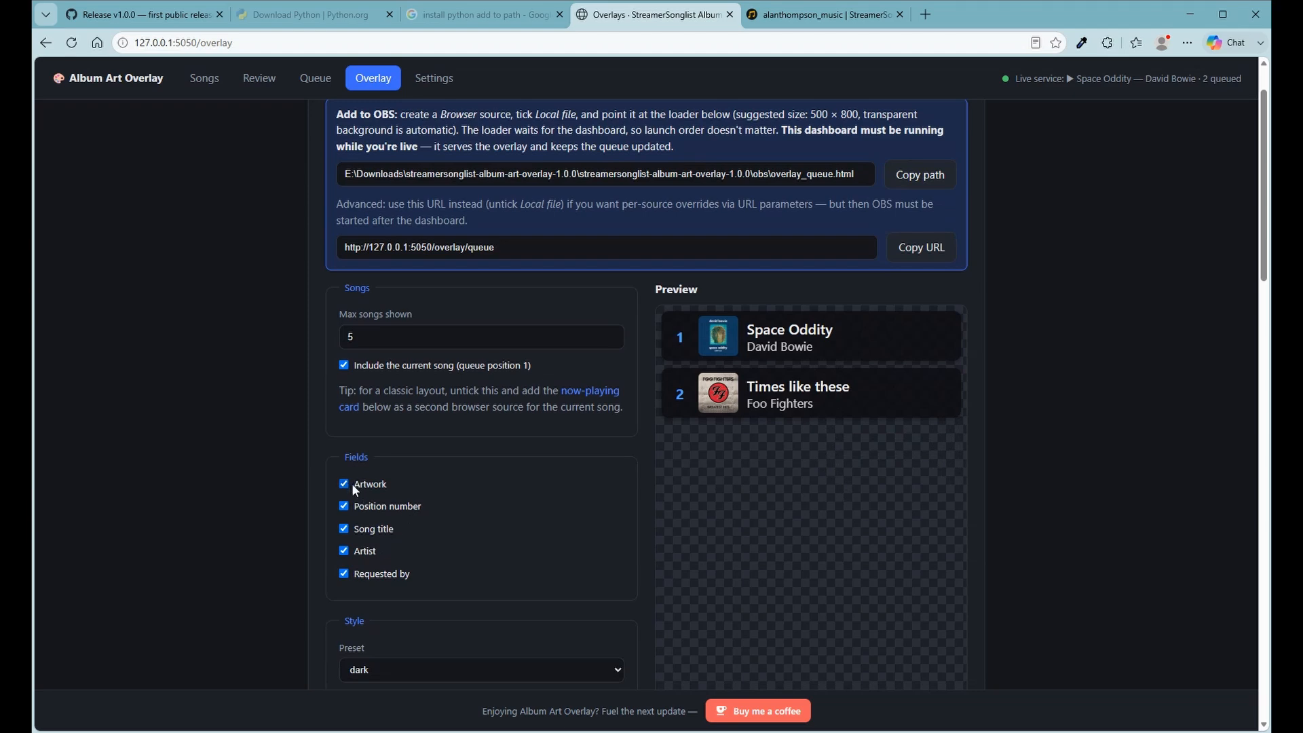
{"action": "left_click", "coordinate": [356, 508]}
{"action": "scroll", "coordinate": [580, 521], "scroll_direction": "down", "scroll_amount": 5}
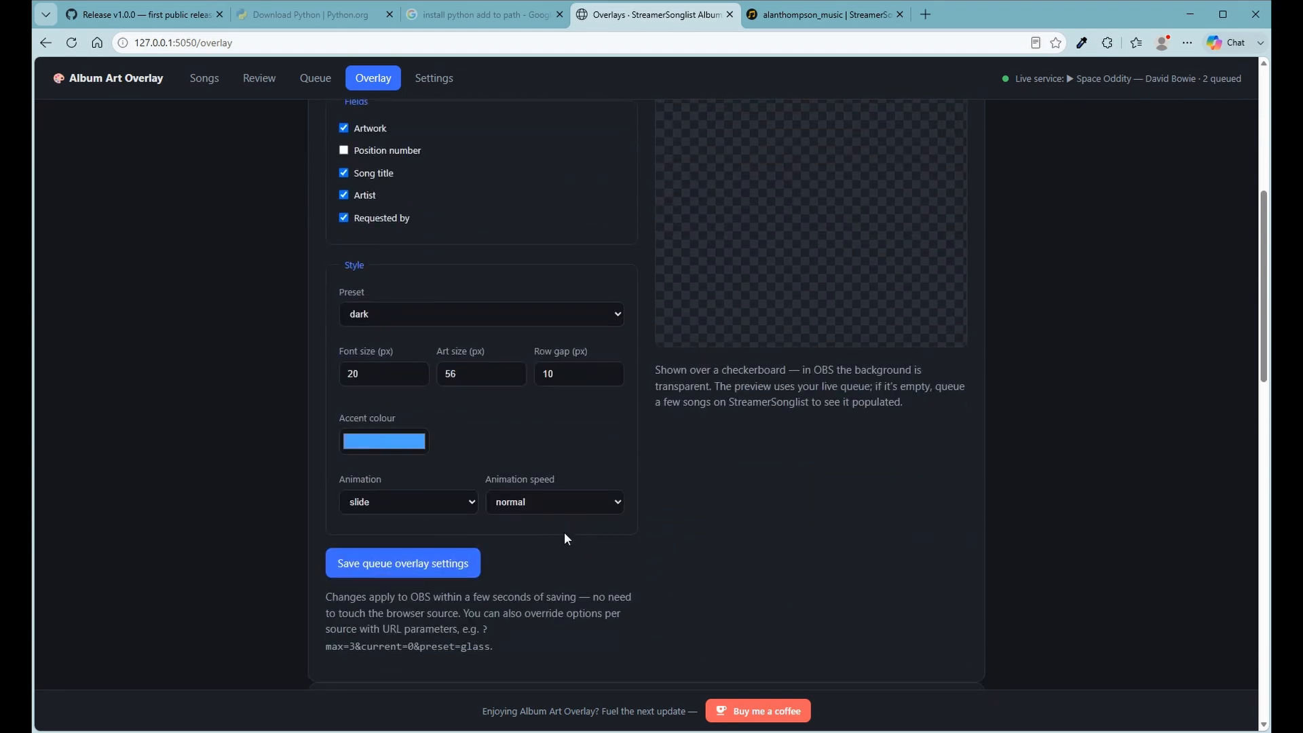
{"action": "left_click", "coordinate": [376, 577]}
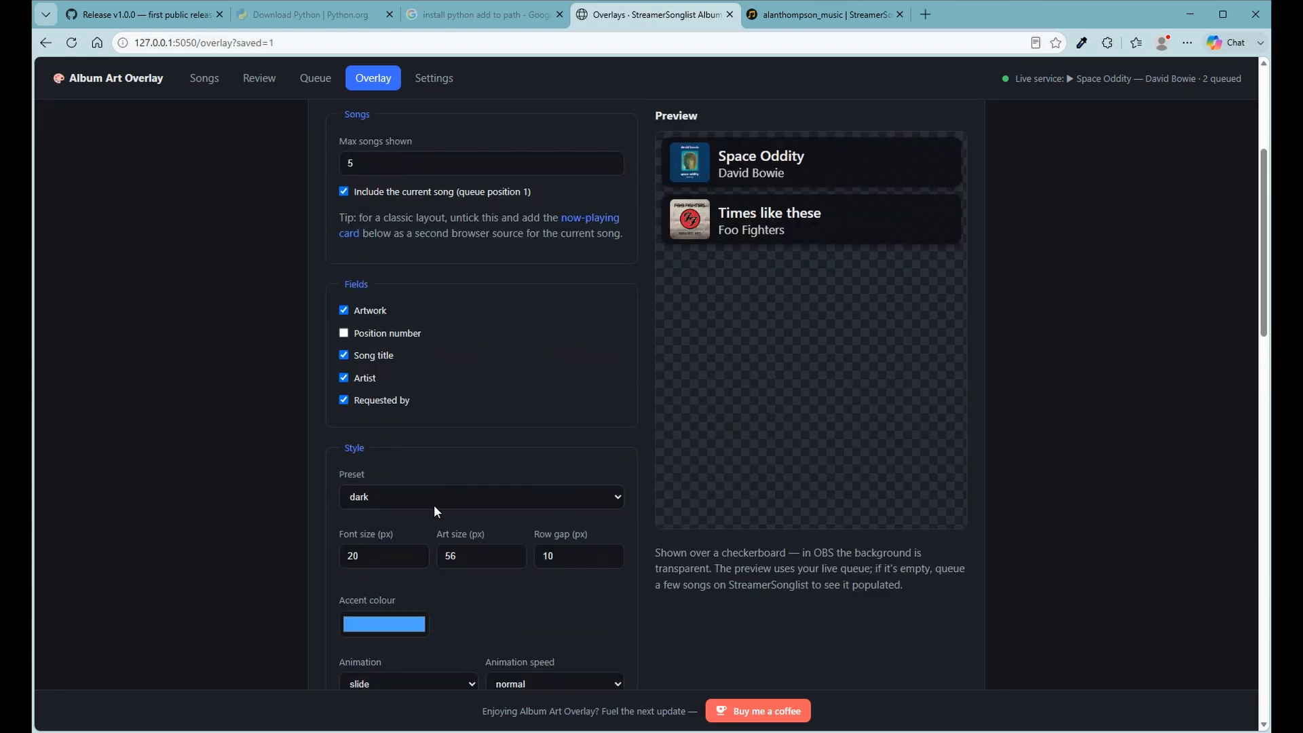
Try the light style preset for the queue overlay, save it and check the preview.
{"action": "left_click", "coordinate": [434, 505]}
{"action": "left_click", "coordinate": [389, 540]}
{"action": "scroll", "coordinate": [432, 498], "scroll_direction": "up", "scroll_amount": 4}
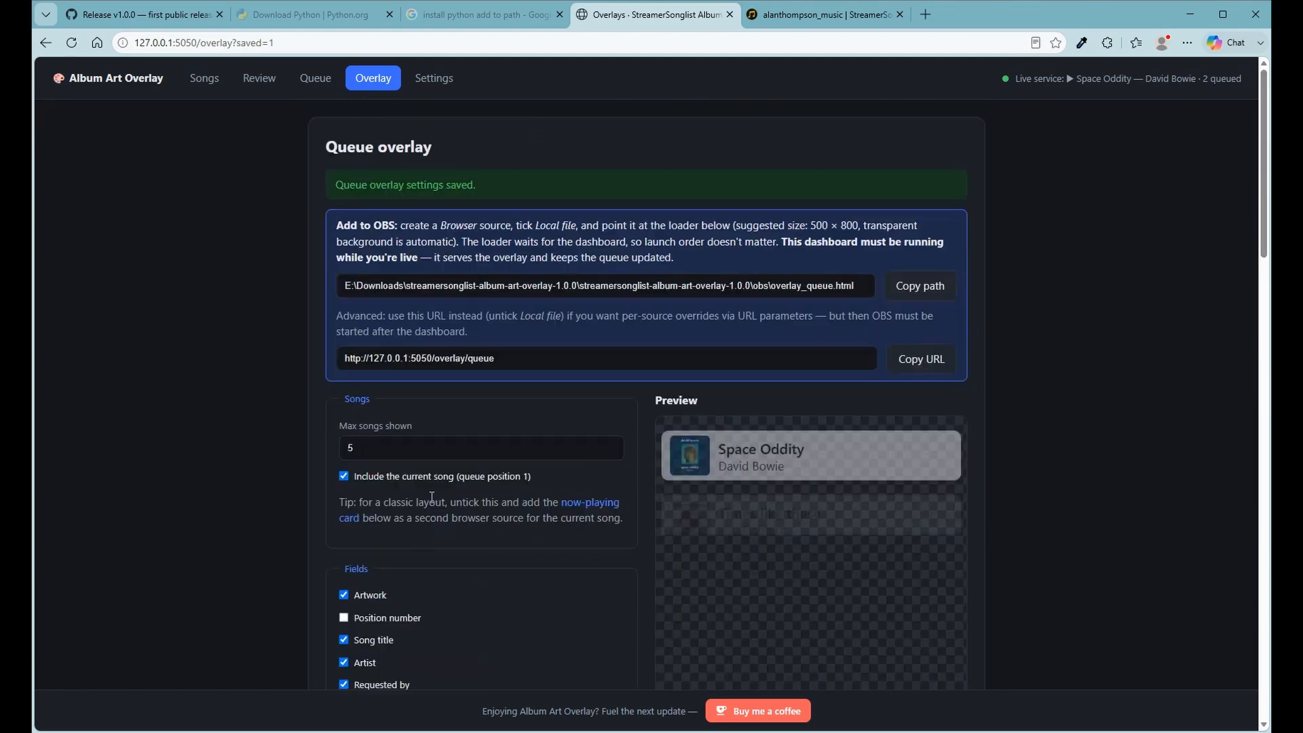
{"action": "scroll", "coordinate": [432, 498], "scroll_direction": "down", "scroll_amount": 2}
{"action": "scroll", "coordinate": [582, 451], "scroll_direction": "down", "scroll_amount": 2}
{"action": "scroll", "coordinate": [476, 516], "scroll_direction": "up", "scroll_amount": 1}
Try the minimal style preset for the queue overlay, save it and check the preview.
{"action": "left_click", "coordinate": [424, 568]}
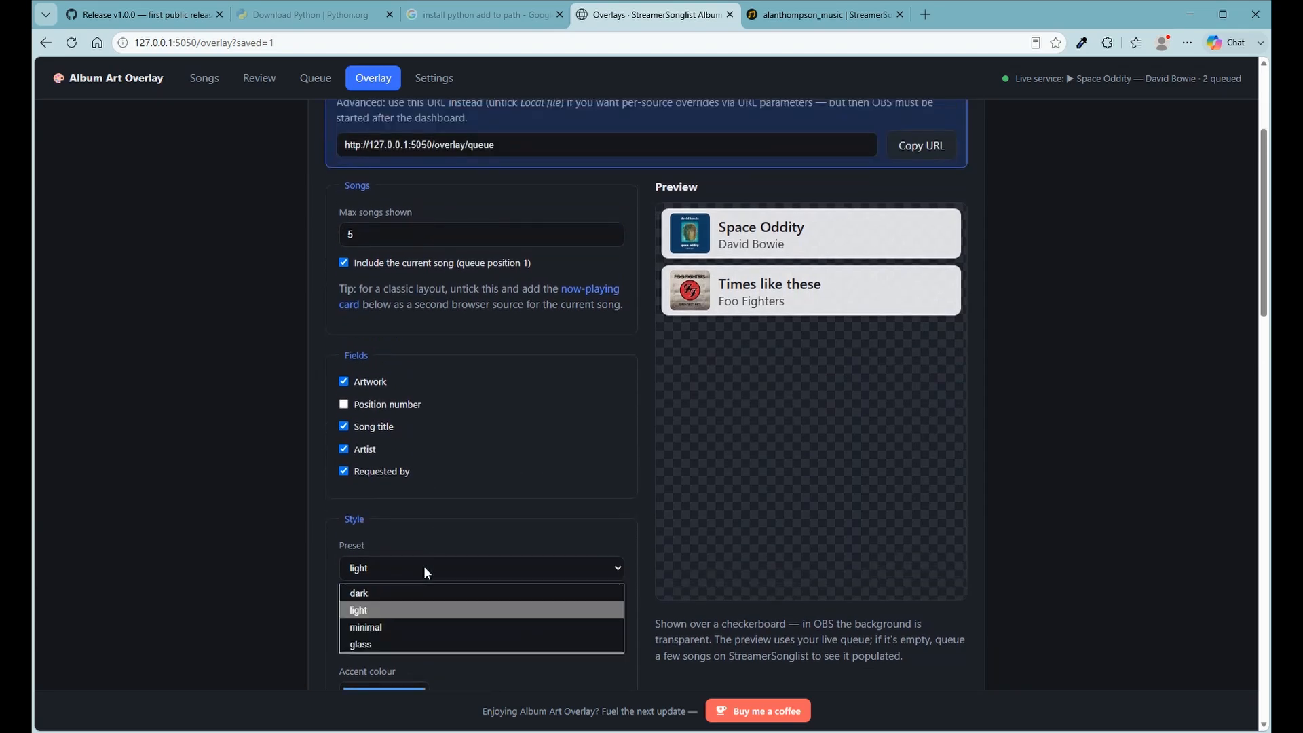
{"action": "left_click", "coordinate": [381, 627]}
{"action": "scroll", "coordinate": [381, 597], "scroll_direction": "down", "scroll_amount": 2}
{"action": "left_click", "coordinate": [405, 672]}
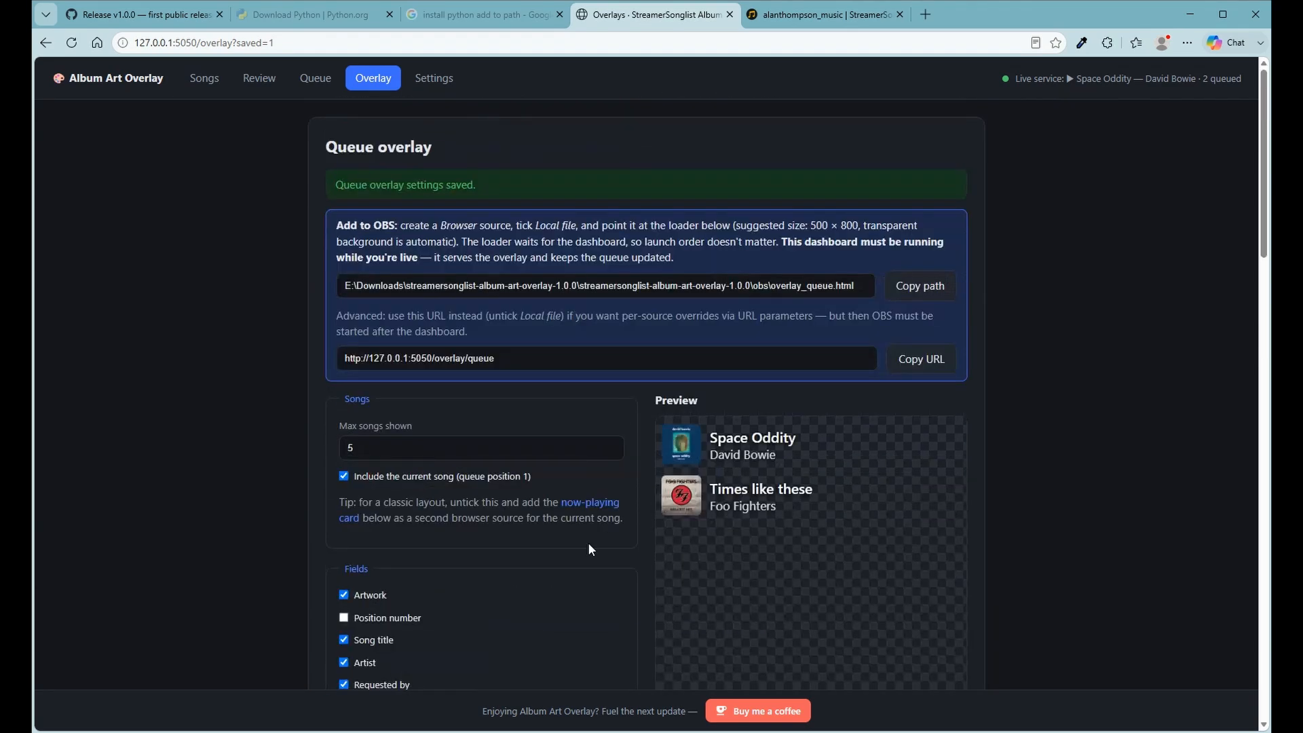
{"action": "scroll", "coordinate": [590, 549], "scroll_direction": "down", "scroll_amount": 2}
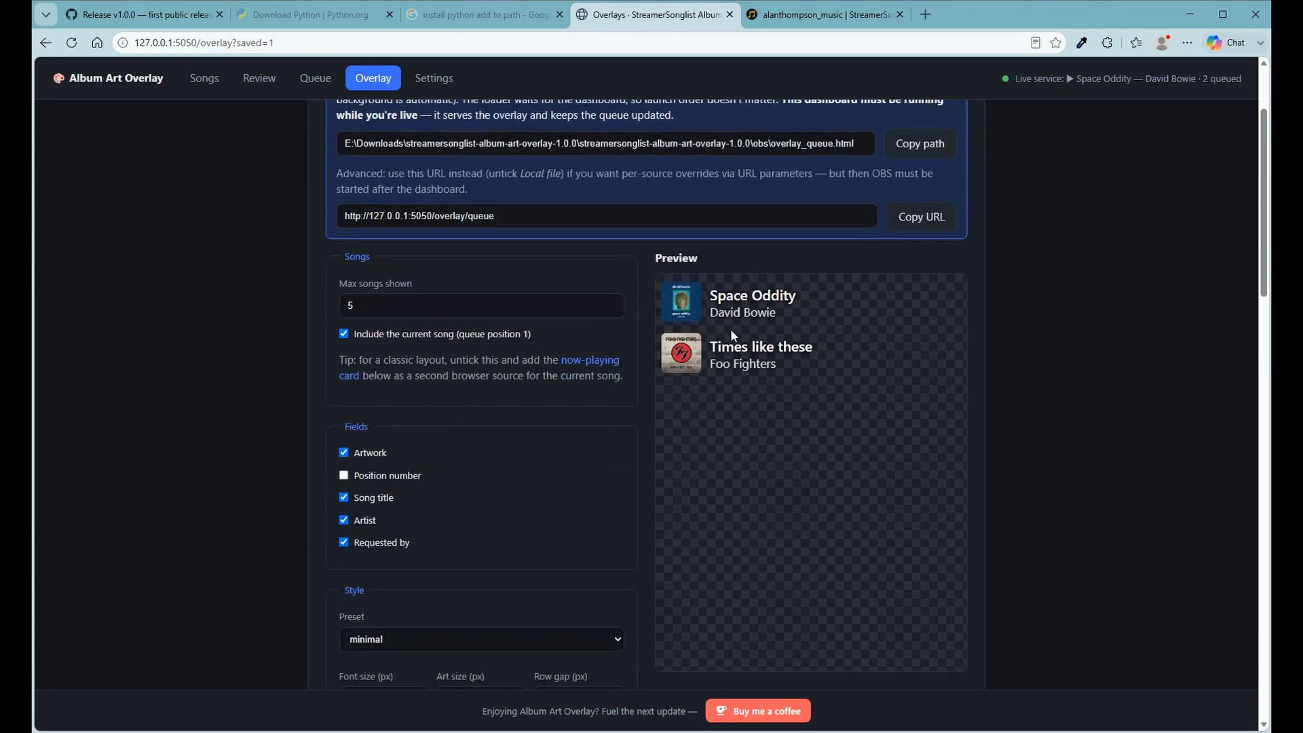
{"action": "scroll", "coordinate": [513, 495], "scroll_direction": "down", "scroll_amount": 2}
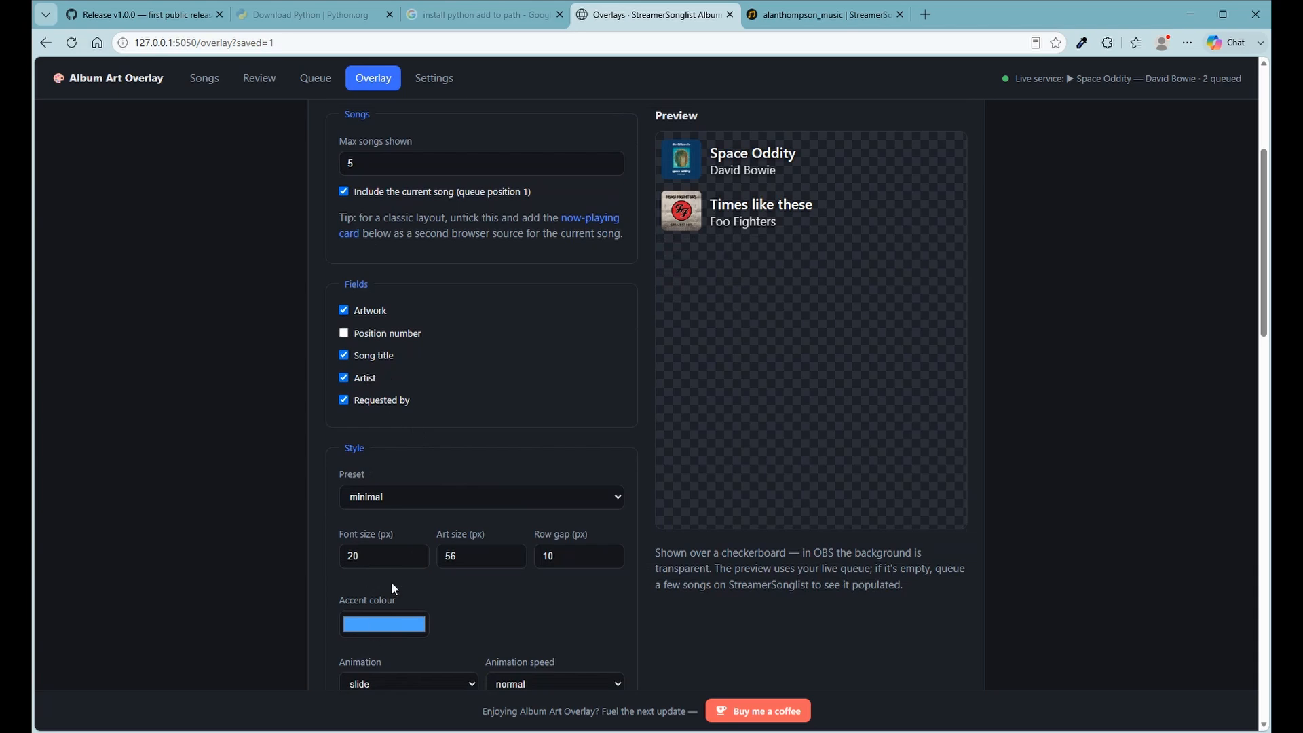
Try the glass style preset for the queue overlay and save the settings.
{"action": "scroll", "coordinate": [393, 475], "scroll_direction": "down", "scroll_amount": 2}
{"action": "left_click", "coordinate": [397, 366]}
{"action": "left_click", "coordinate": [387, 428]}
{"action": "left_click", "coordinate": [384, 610]}
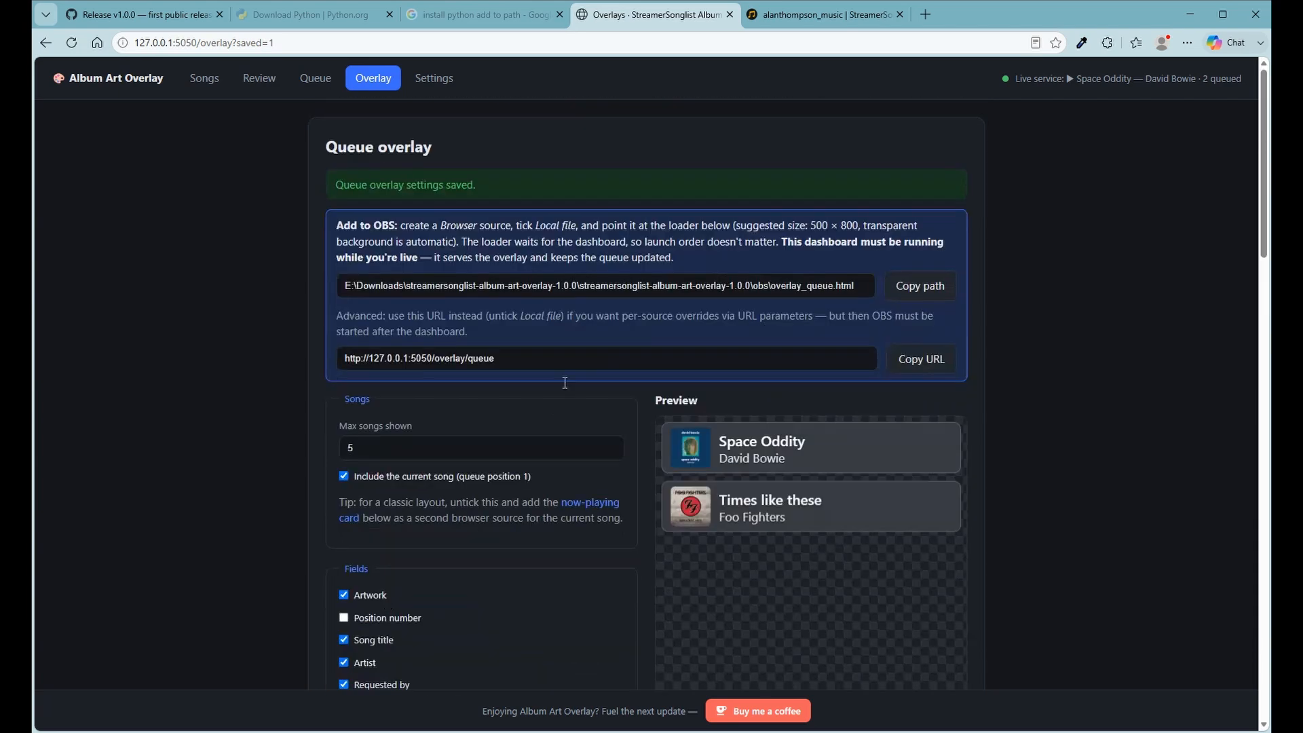
Set the queue overlay's style preset to light and save the queue overlay settings.
{"action": "scroll", "coordinate": [417, 637], "scroll_direction": "down", "scroll_amount": 2}
{"action": "left_click", "coordinate": [417, 637]}
{"action": "left_click", "coordinate": [383, 680]}
{"action": "scroll", "coordinate": [380, 610], "scroll_direction": "down", "scroll_amount": 3}
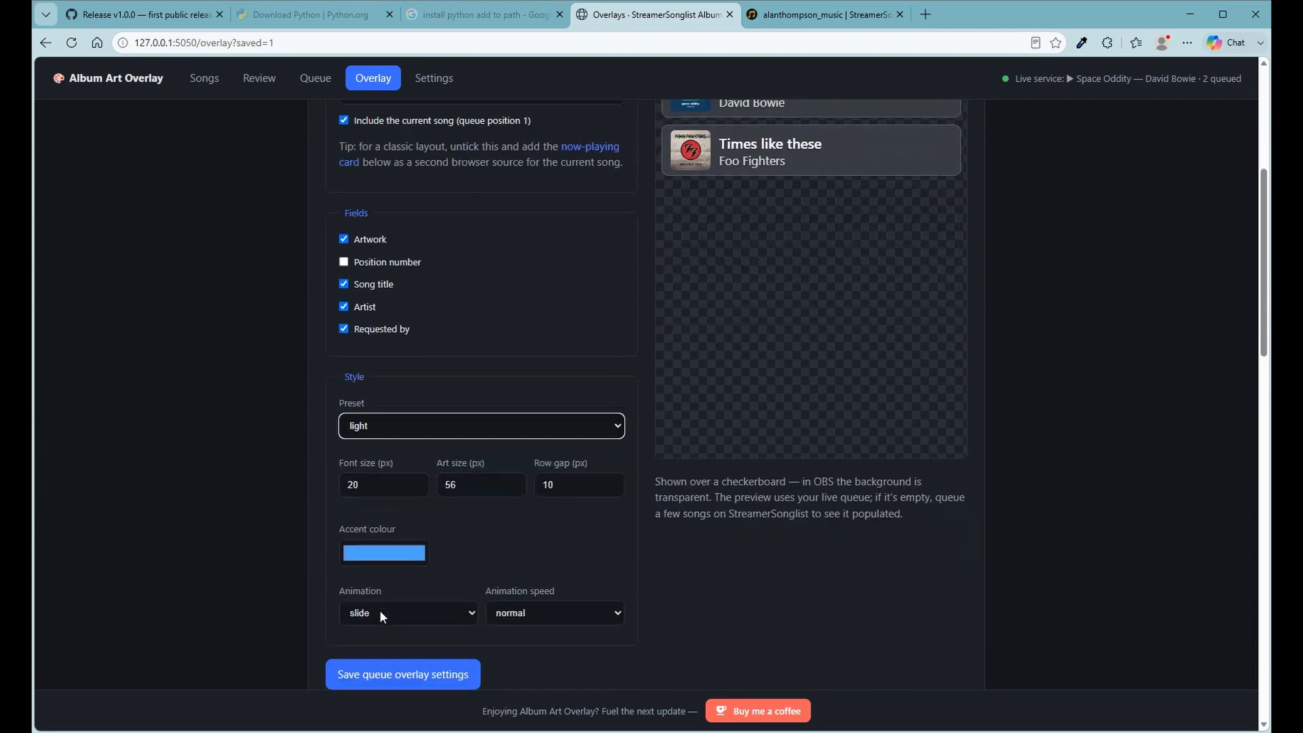
{"action": "left_click", "coordinate": [400, 676]}
{"action": "scroll", "coordinate": [483, 458], "scroll_direction": "down", "scroll_amount": 3}
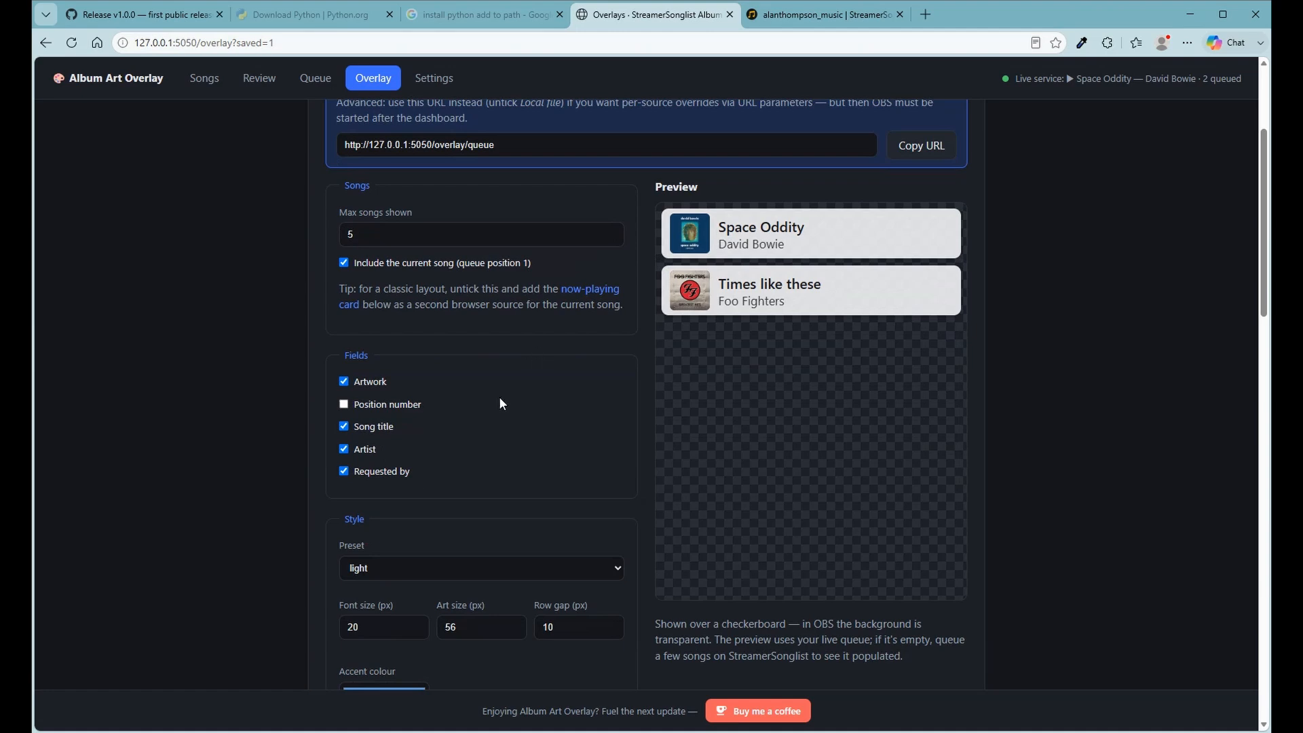
Examine the queue overlay's size options and the now-playing card's layout, label text, style presets and preview.
{"action": "scroll", "coordinate": [393, 598], "scroll_direction": "down", "scroll_amount": 1}
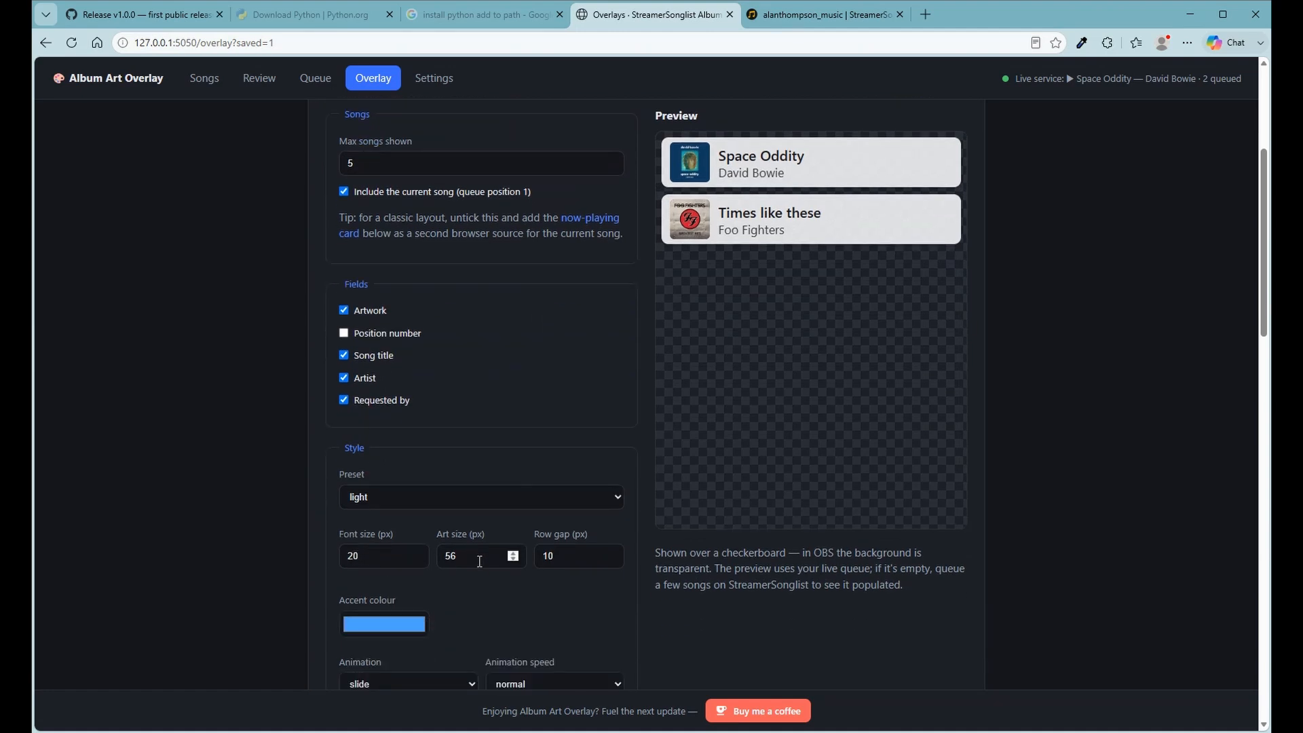
{"action": "scroll", "coordinate": [406, 543], "scroll_direction": "down", "scroll_amount": 15}
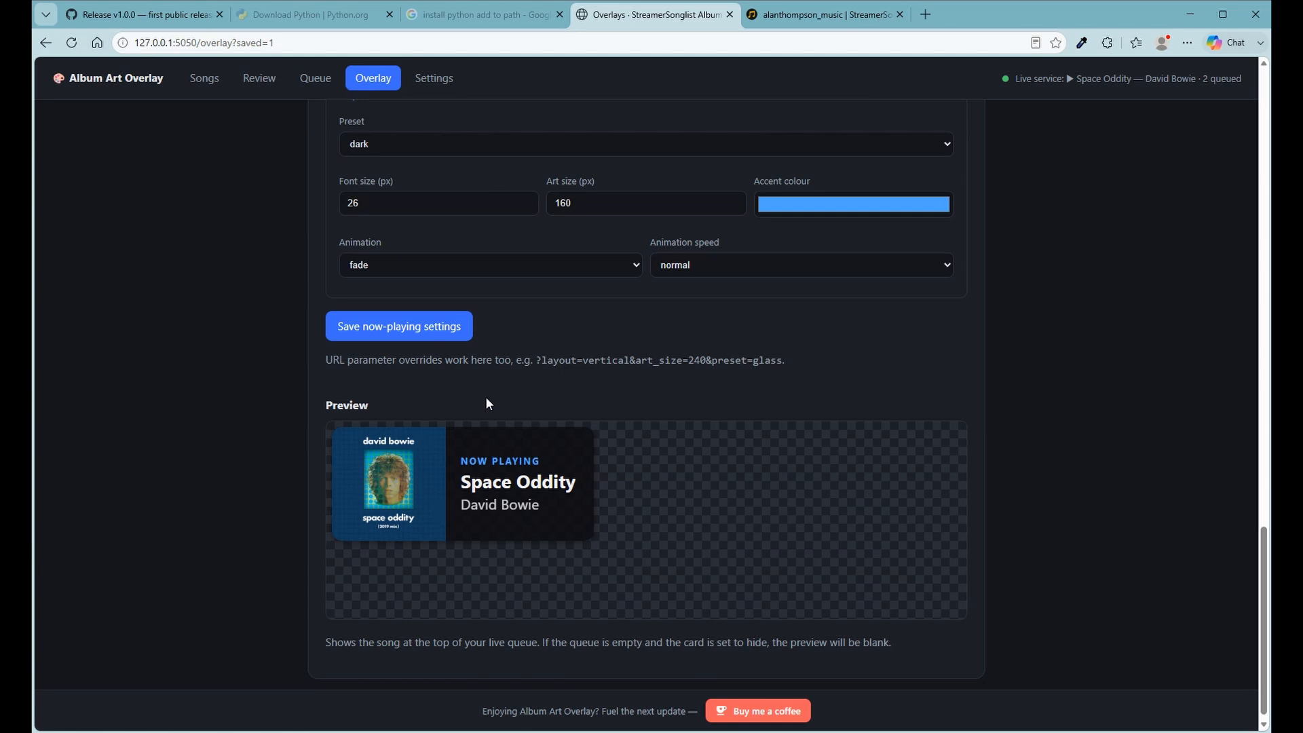
{"action": "scroll", "coordinate": [489, 396], "scroll_direction": "up", "scroll_amount": 2}
{"action": "left_click", "coordinate": [445, 286]}
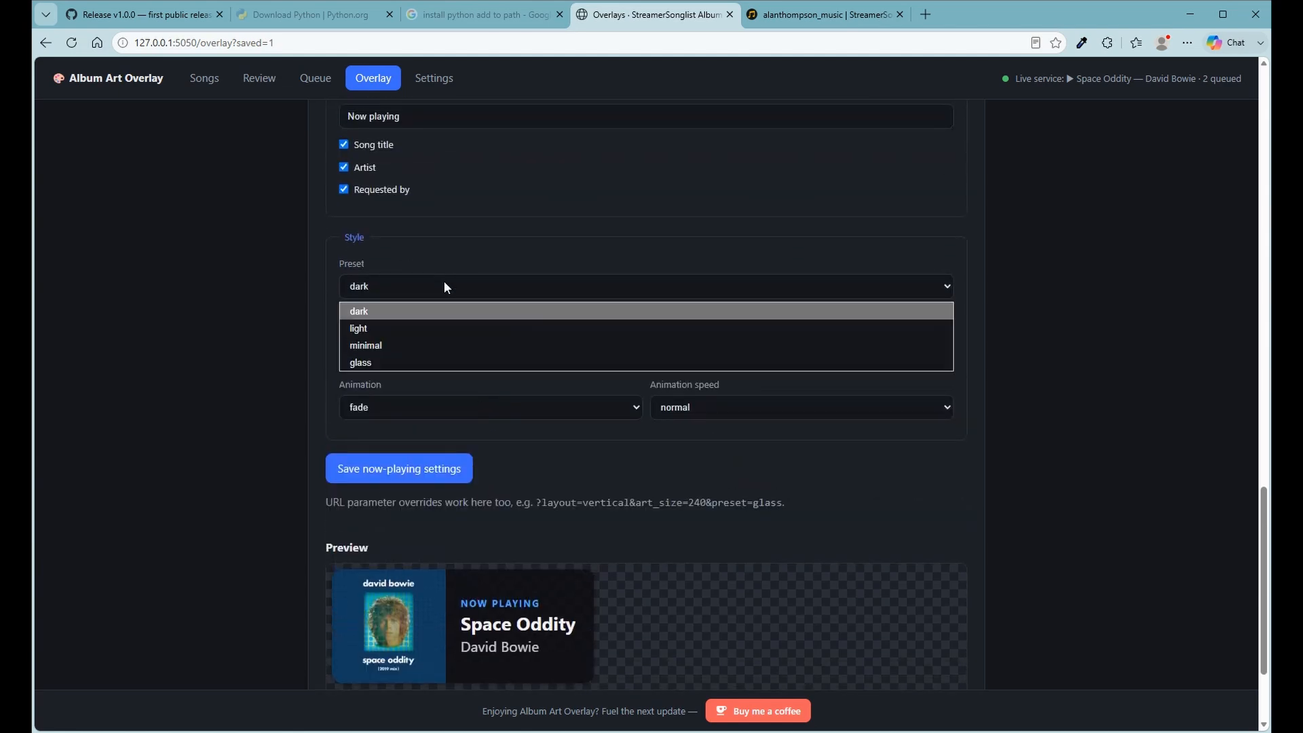
{"action": "left_click", "coordinate": [420, 245]}
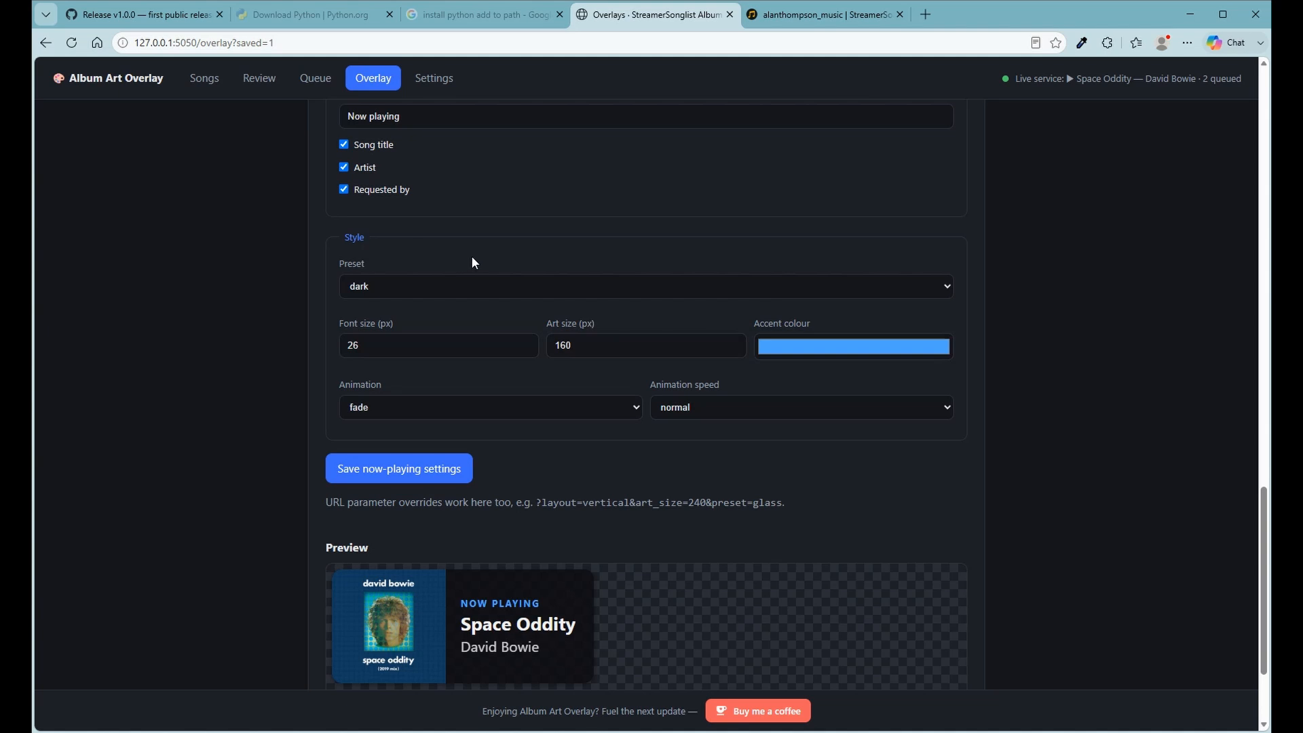
{"action": "scroll", "coordinate": [471, 256], "scroll_direction": "up", "scroll_amount": 1}
{"action": "scroll", "coordinate": [485, 280], "scroll_direction": "up", "scroll_amount": 1}
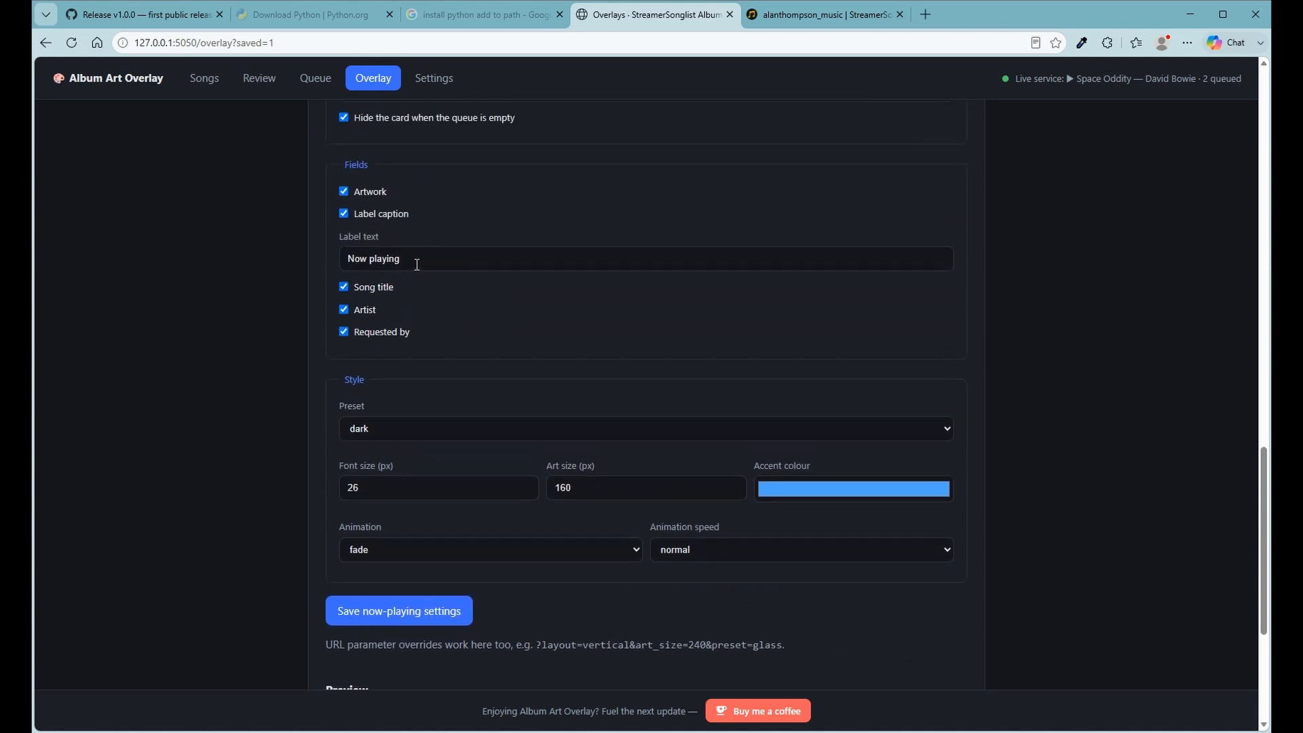
{"action": "left_click_drag", "start_coordinate": [417, 264], "coordinate": [304, 252]}
{"action": "left_click", "coordinate": [441, 259]}
{"action": "scroll", "coordinate": [580, 496], "scroll_direction": "down", "scroll_amount": 4}
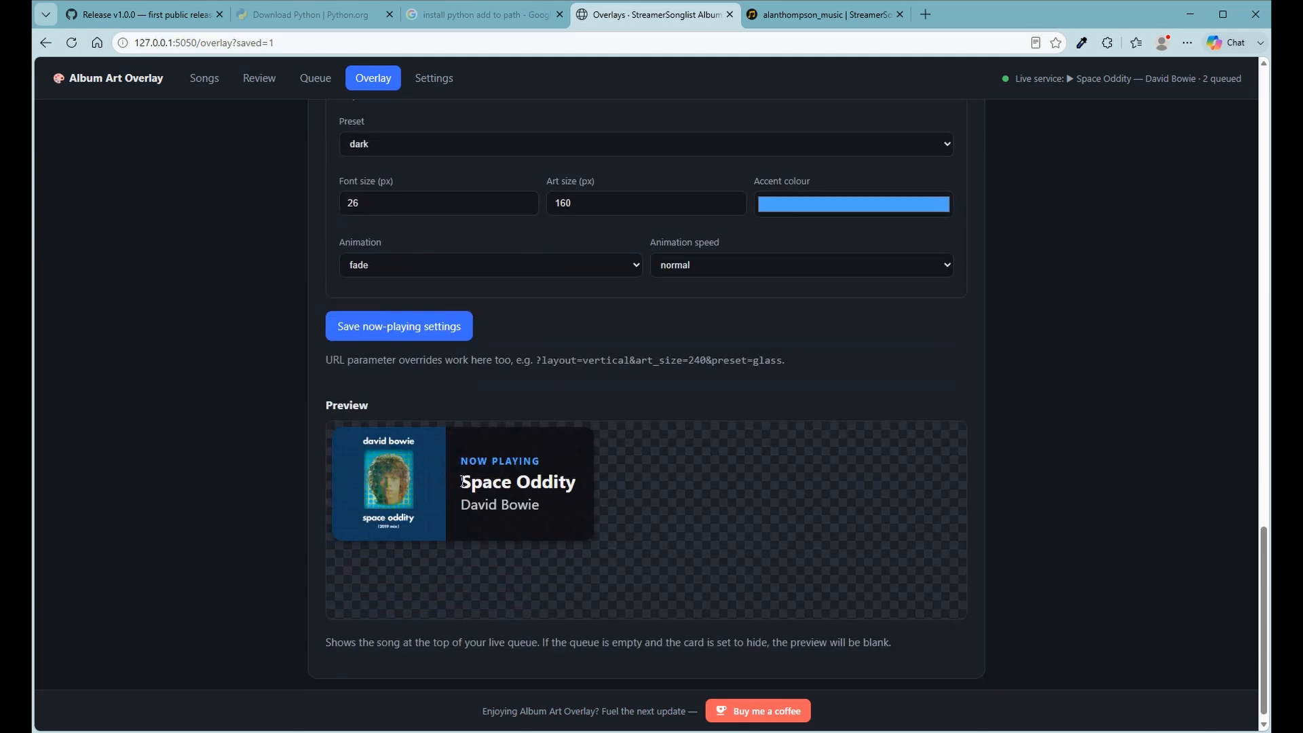
{"action": "scroll", "coordinate": [492, 450], "scroll_direction": "up", "scroll_amount": 2}
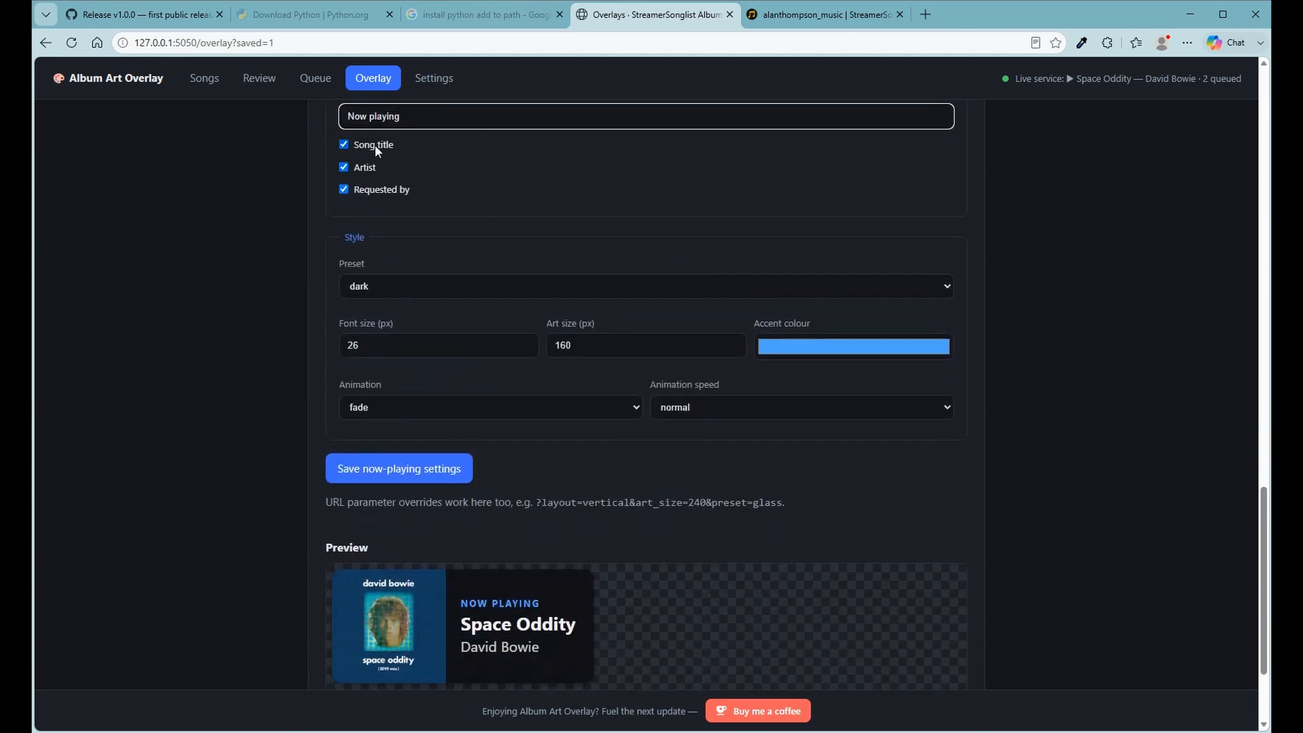
{"action": "scroll", "coordinate": [345, 202], "scroll_direction": "up", "scroll_amount": 8}
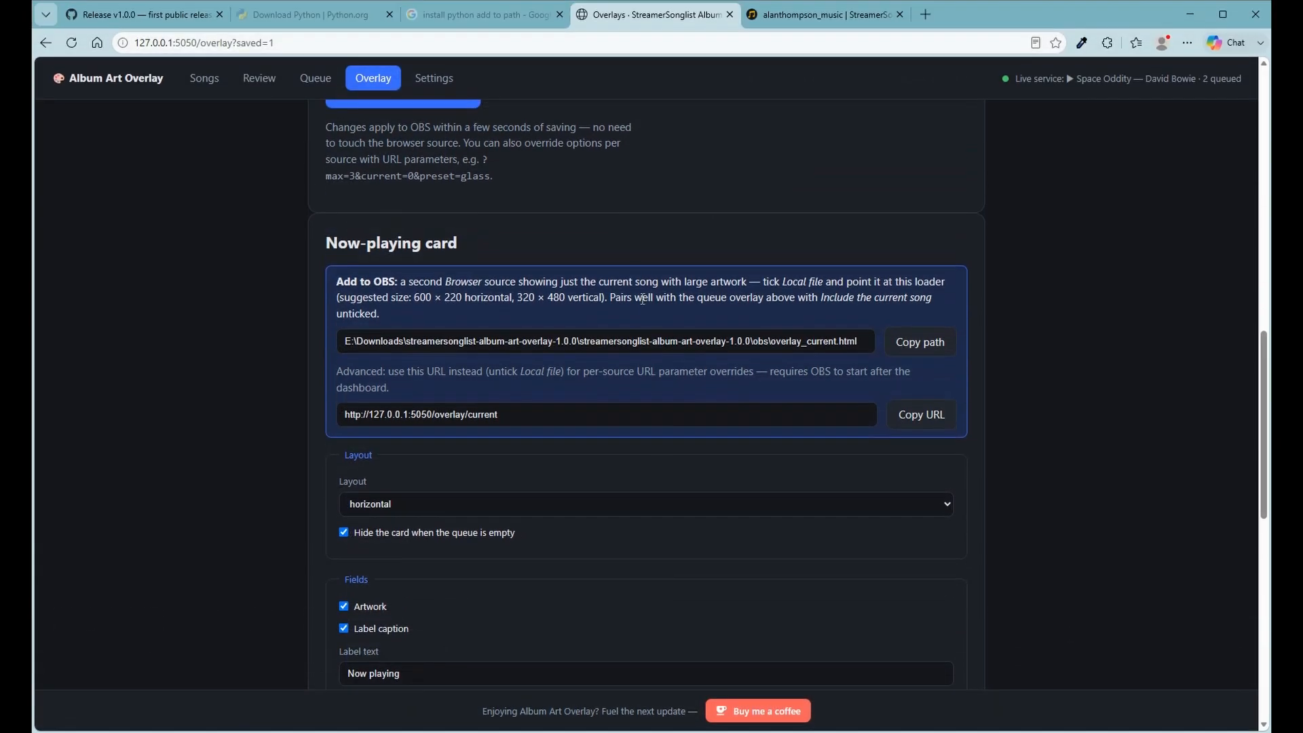
Copy the local loader paths of the now-playing card (overlay_current.html) and the queue overlay (overlay_queue.html).
{"action": "left_click", "coordinate": [912, 345]}
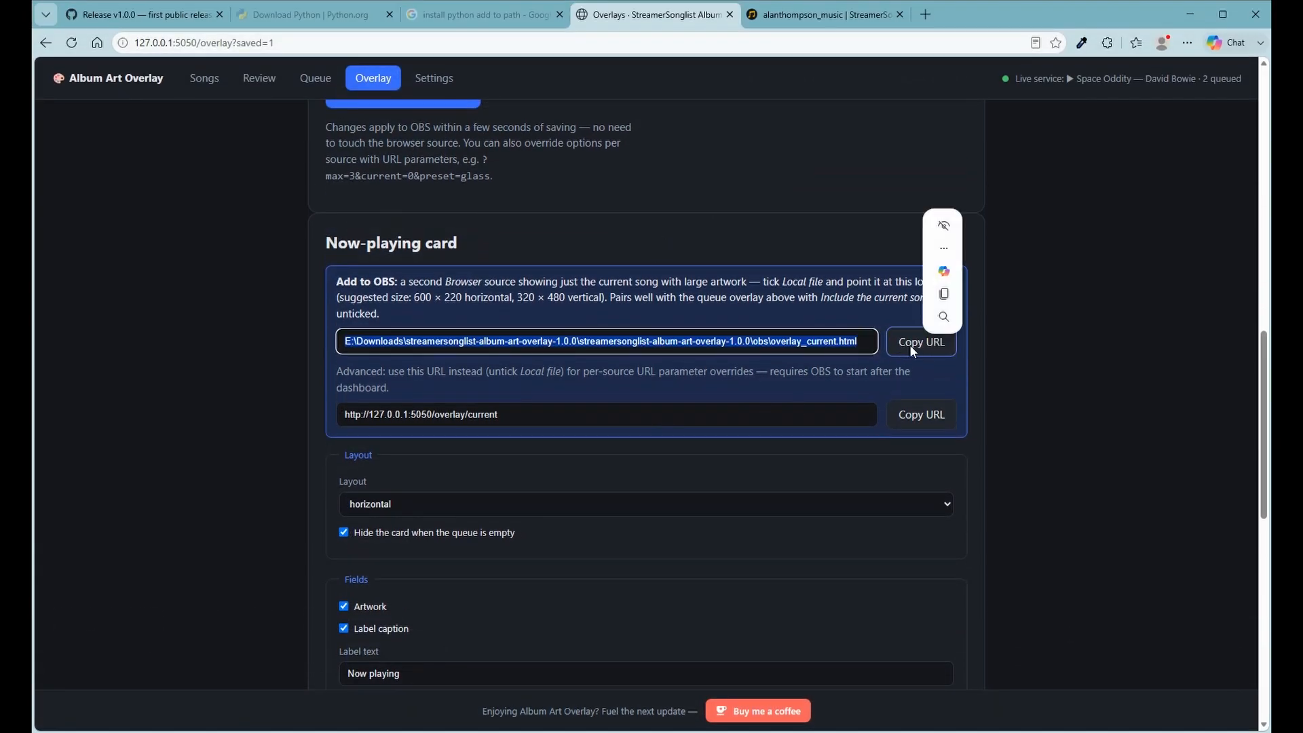
{"action": "scroll", "coordinate": [795, 384], "scroll_direction": "up", "scroll_amount": 12}
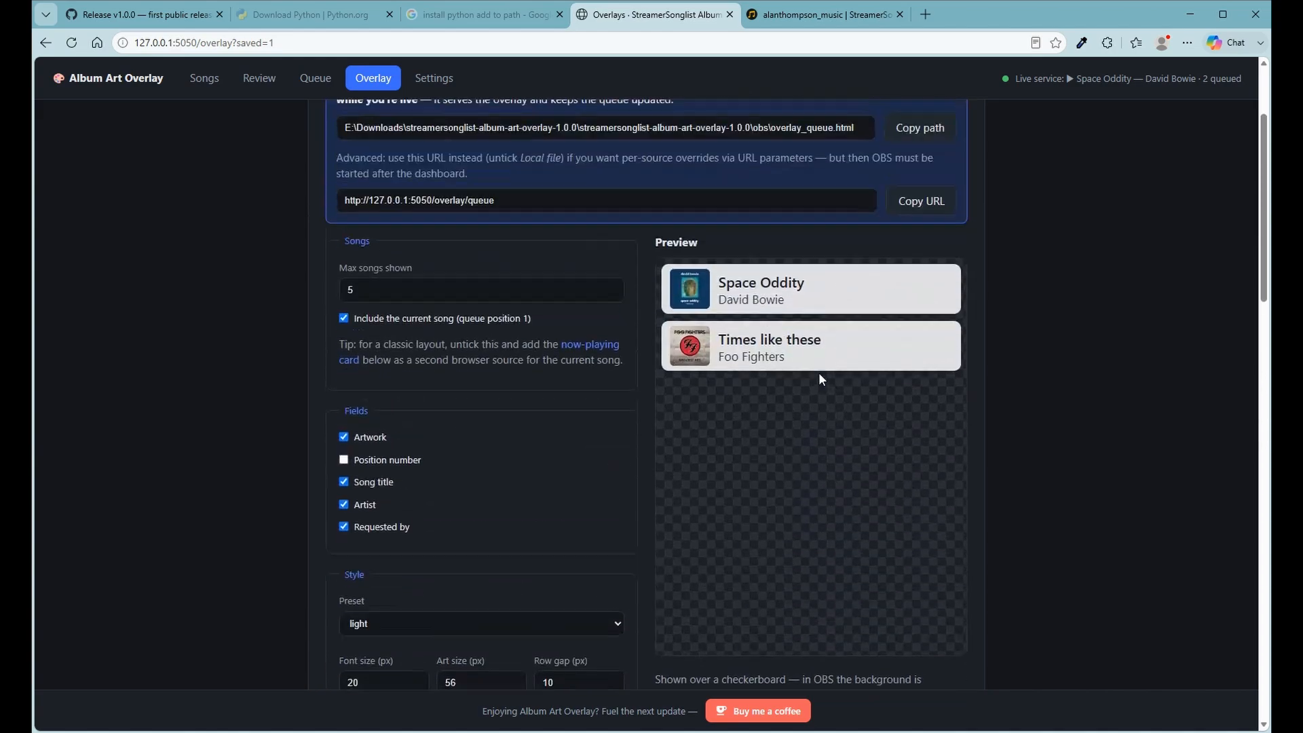
{"action": "scroll", "coordinate": [819, 372], "scroll_direction": "up", "scroll_amount": 1}
{"action": "left_click", "coordinate": [915, 202]}
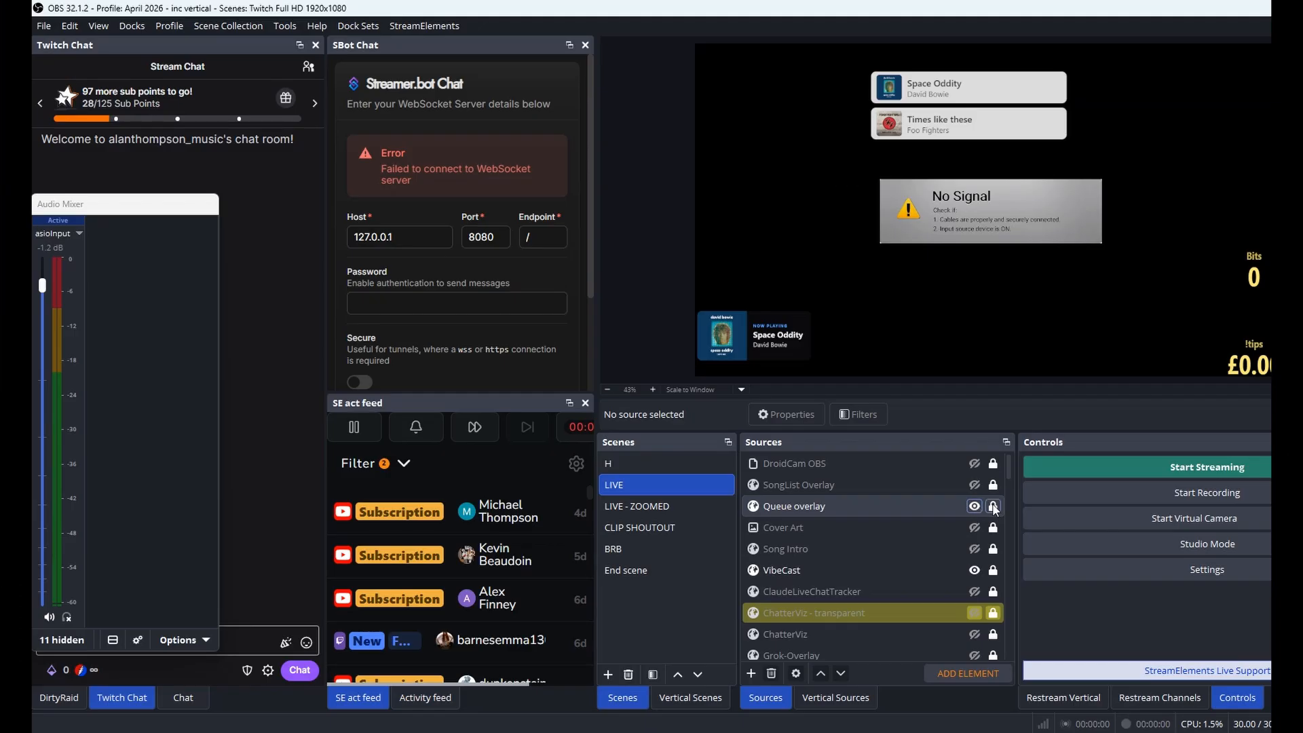
In OBS, select the queue overlay in the LIVE scene's preview.
{"action": "left_click", "coordinate": [967, 135]}
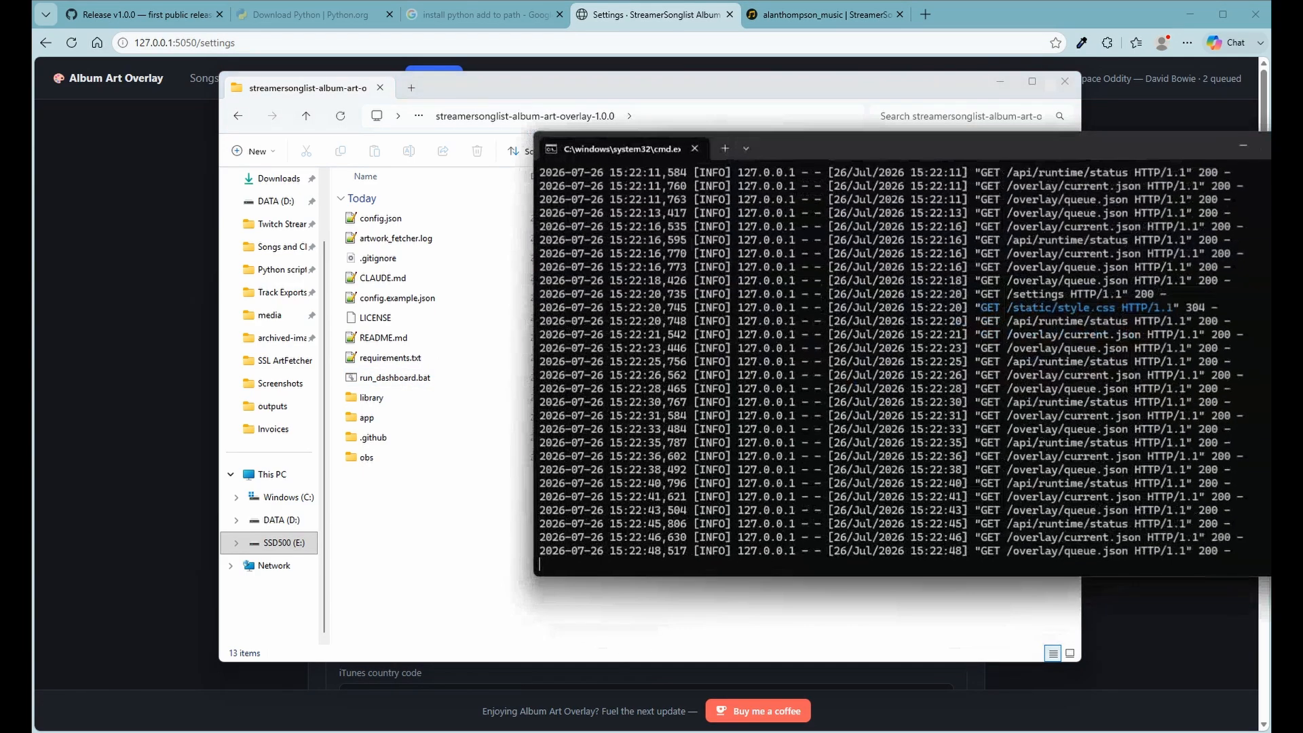
Move the dashboard's console window fully into view and open Task Manager to locate the running Terminal process.
{"action": "left_click_drag", "start_coordinate": [991, 144], "coordinate": [806, 134]}
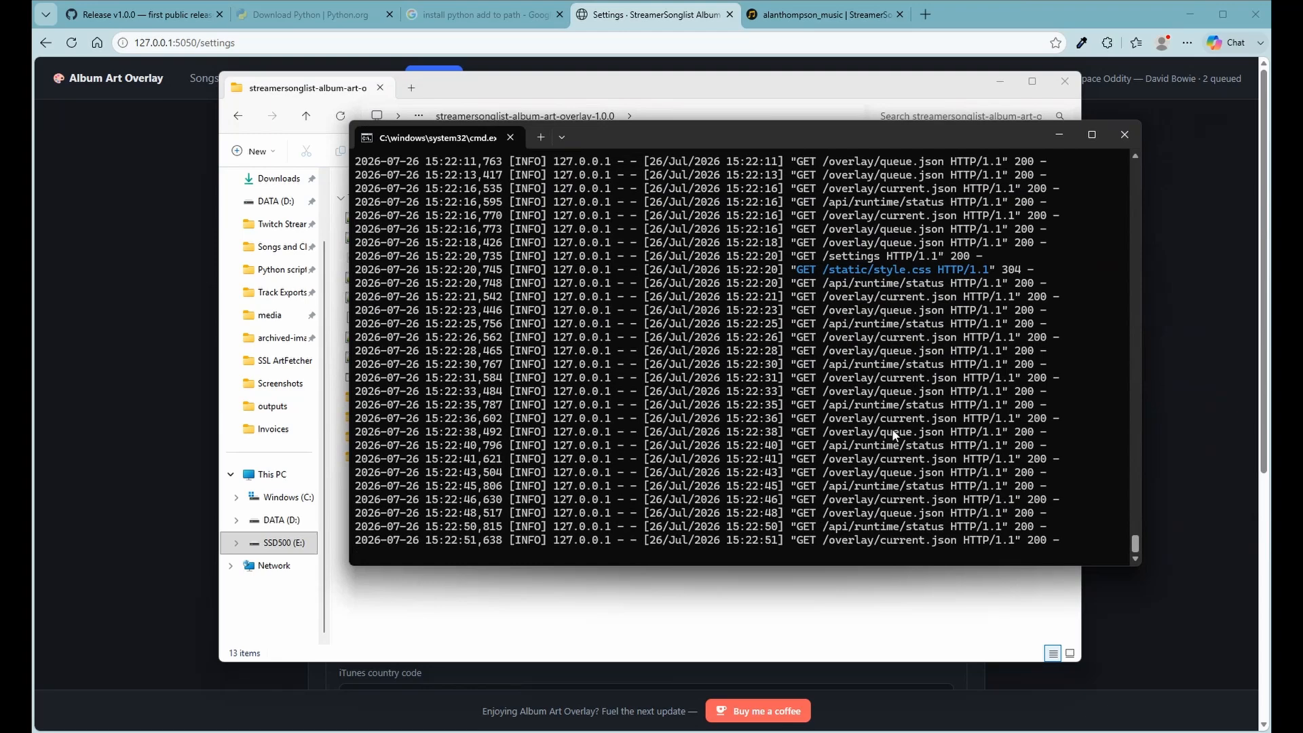
{"action": "key", "text": "ctrl+shift+Escape"}
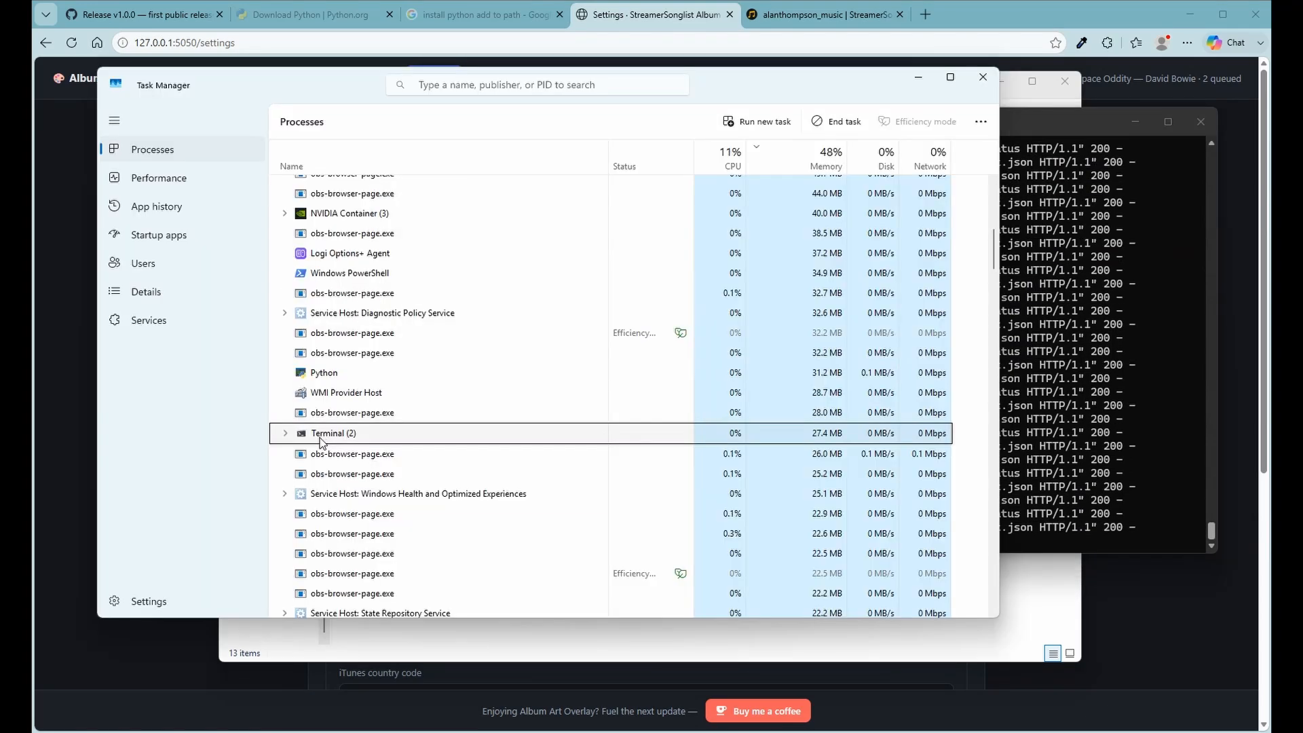